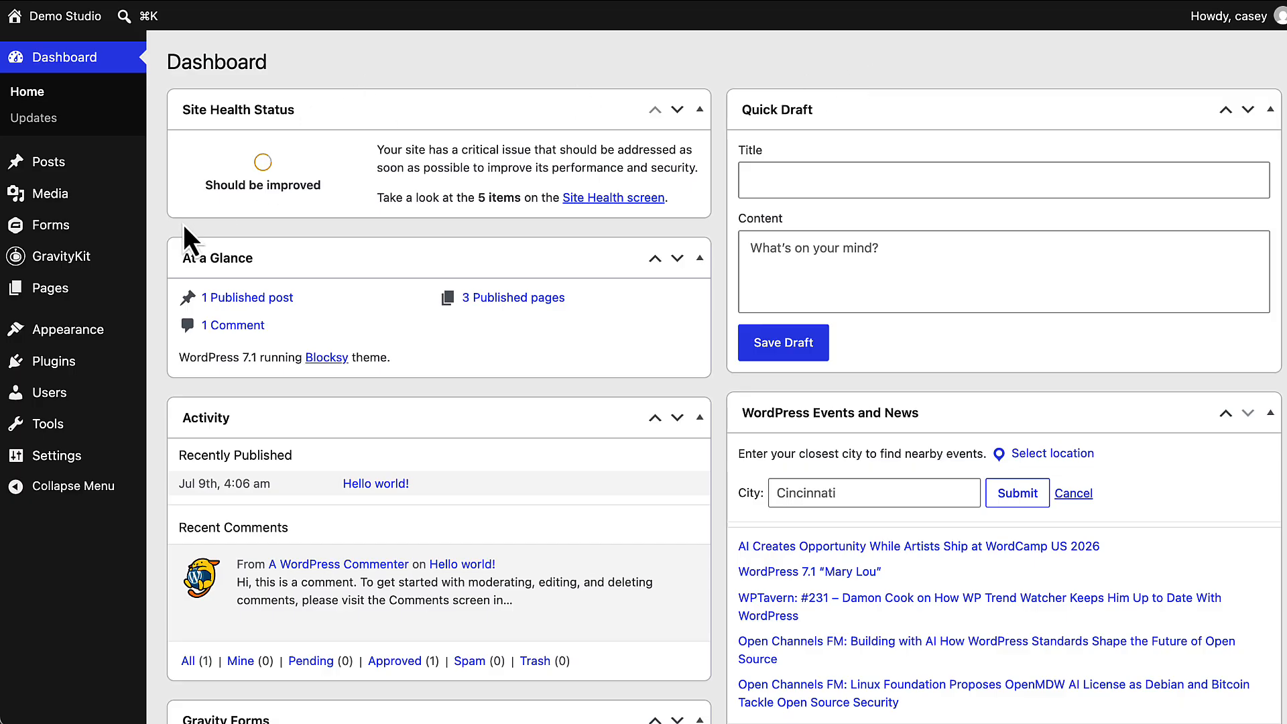
# - Open GravityKit's settings and go to the Cloud Storage section of the GravityExport settings
pyautogui.moveTo(79, 265)
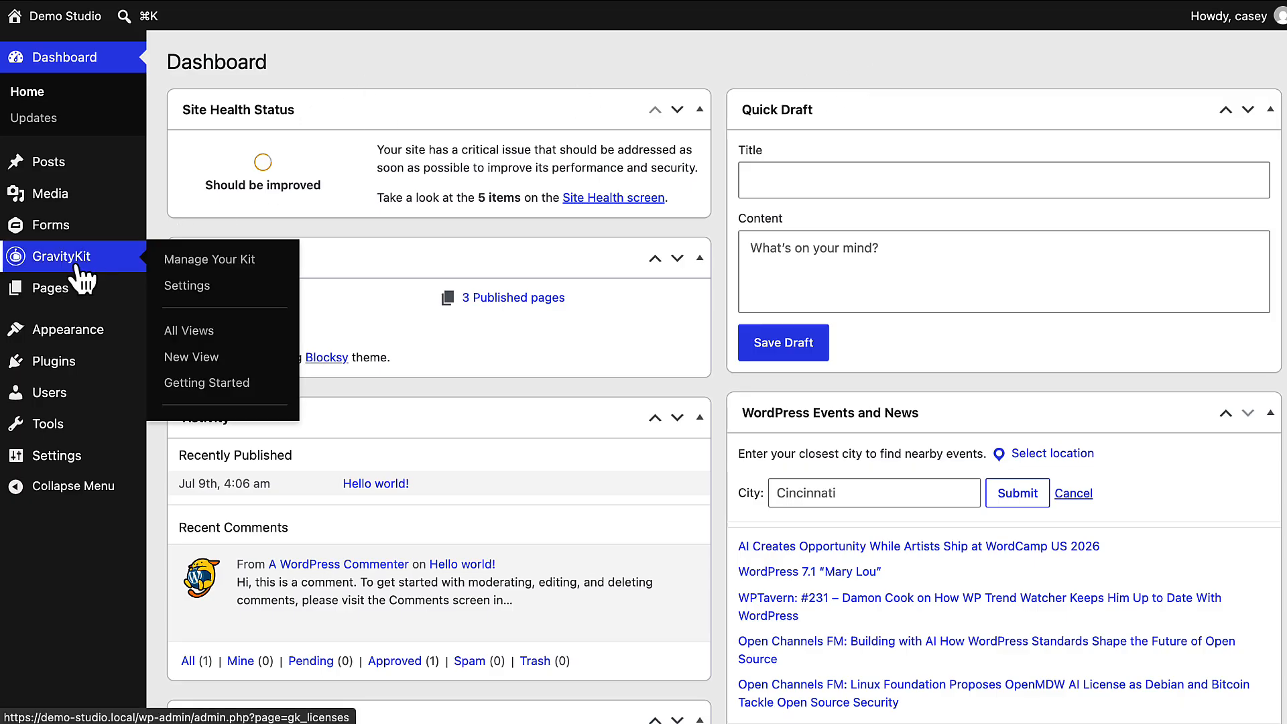
pyautogui.click(213, 291)
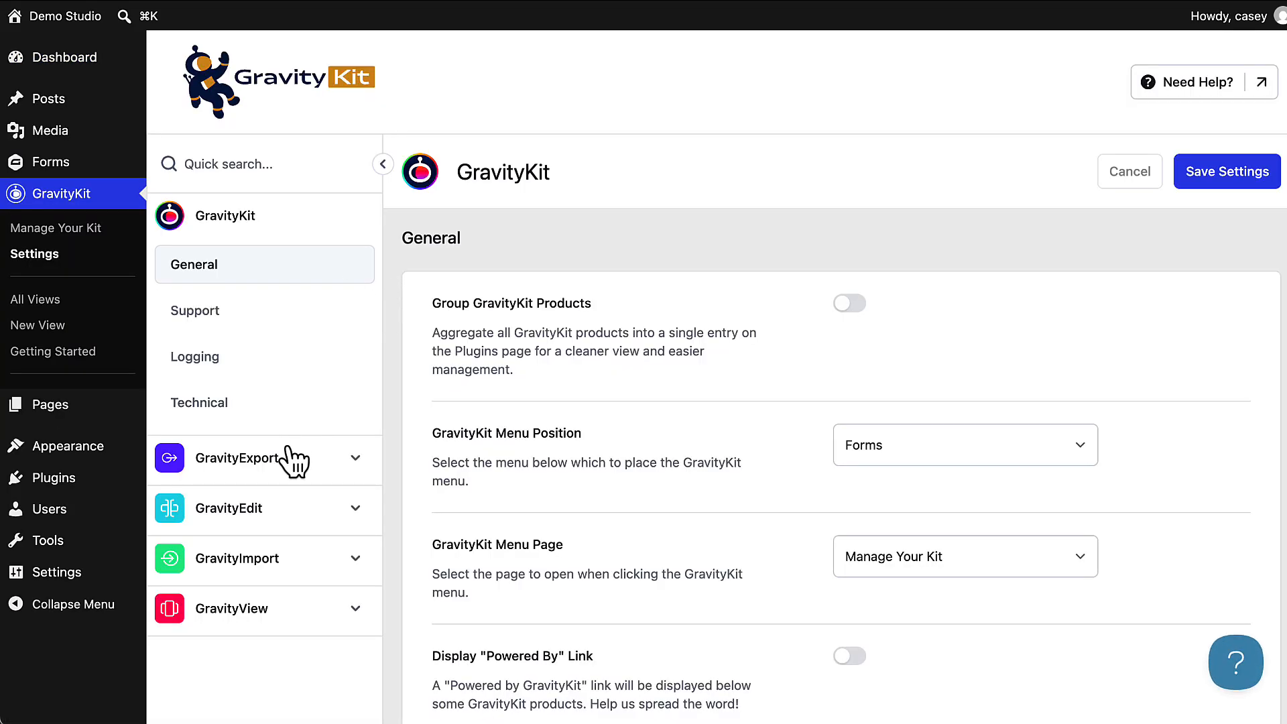
pyautogui.click(288, 458)
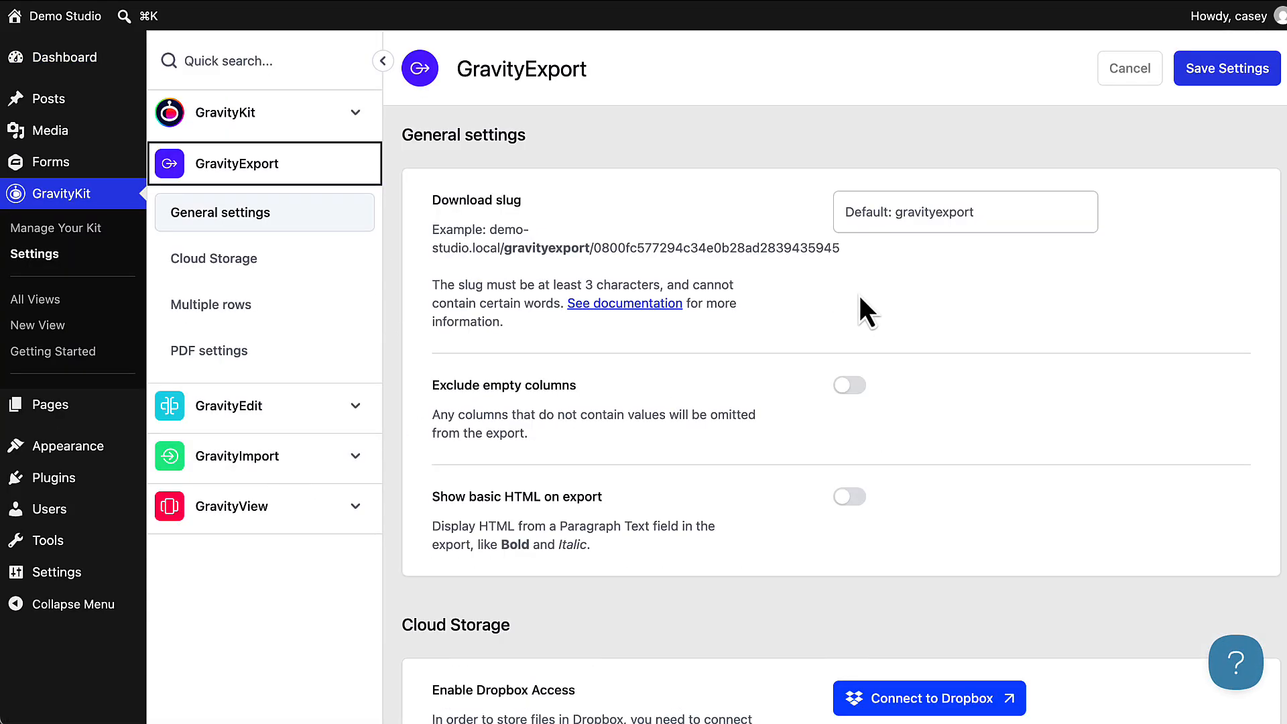
pyautogui.scroll(-6, 926, 296)
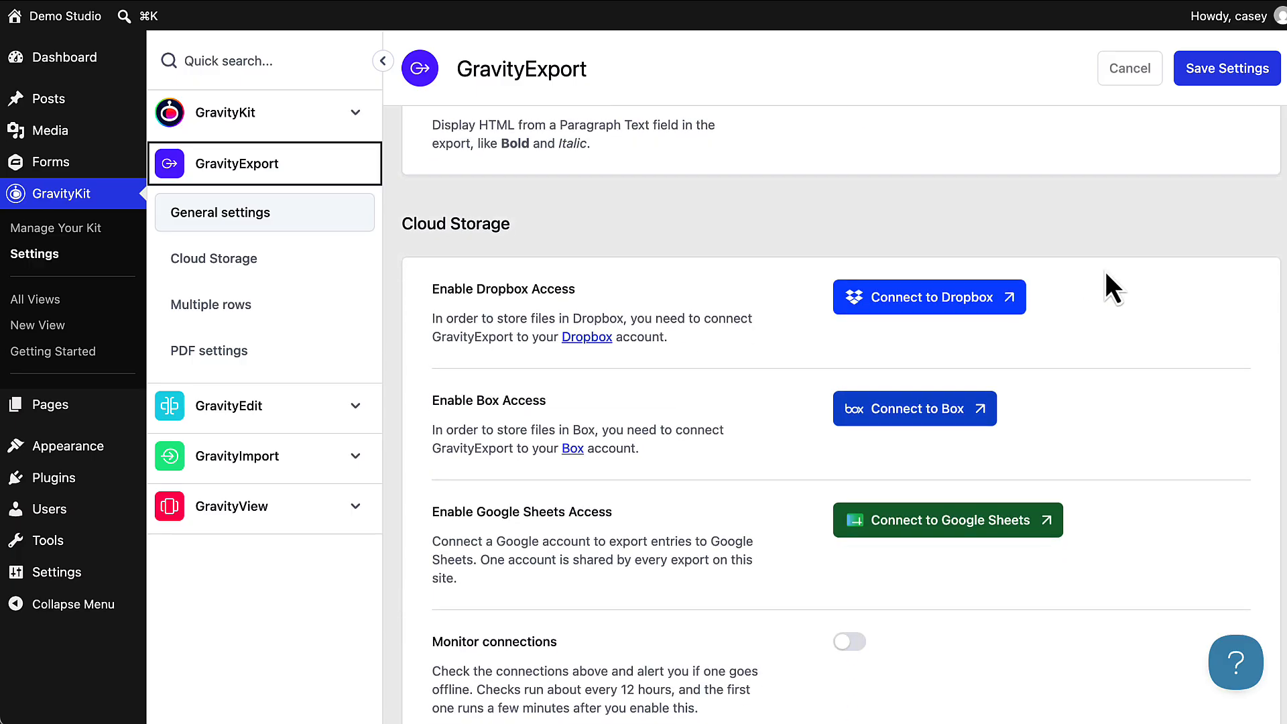
pyautogui.scroll(-2, 1106, 271)
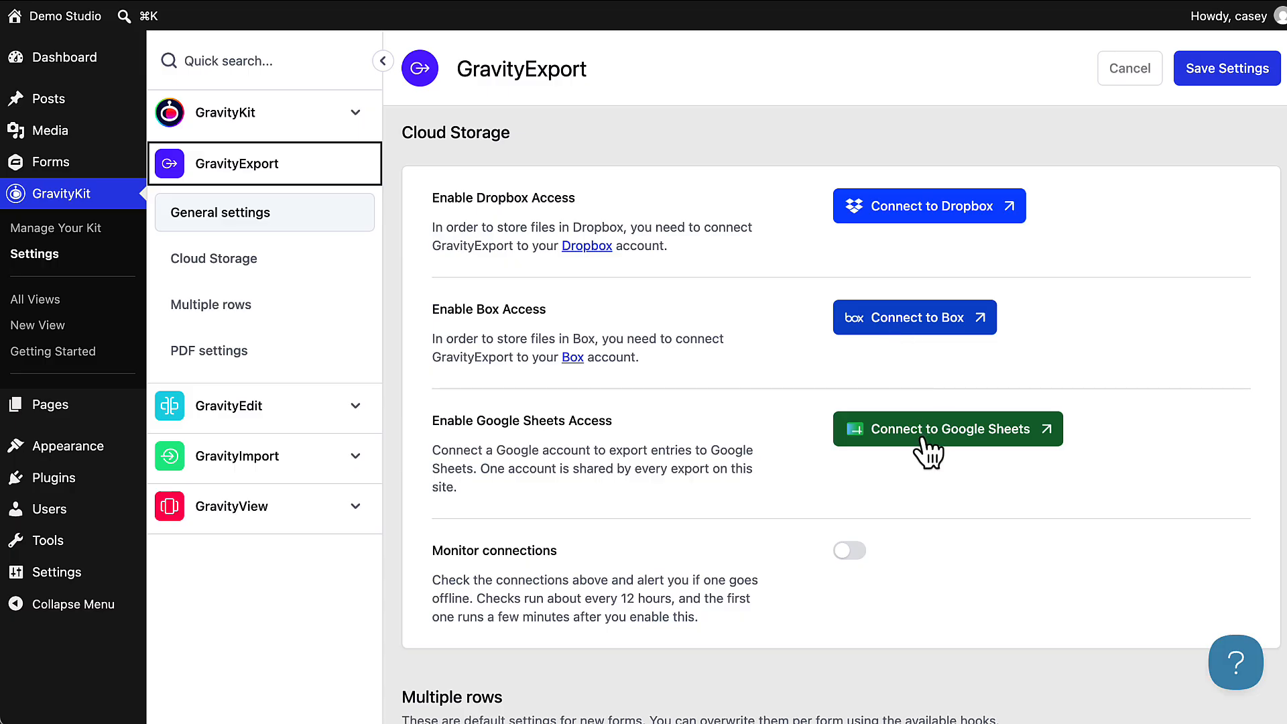
# - Connect GravityExport to Google Sheets with an existing Google account, allowing the requested Drive access, and test the connection
pyautogui.click(948, 431)
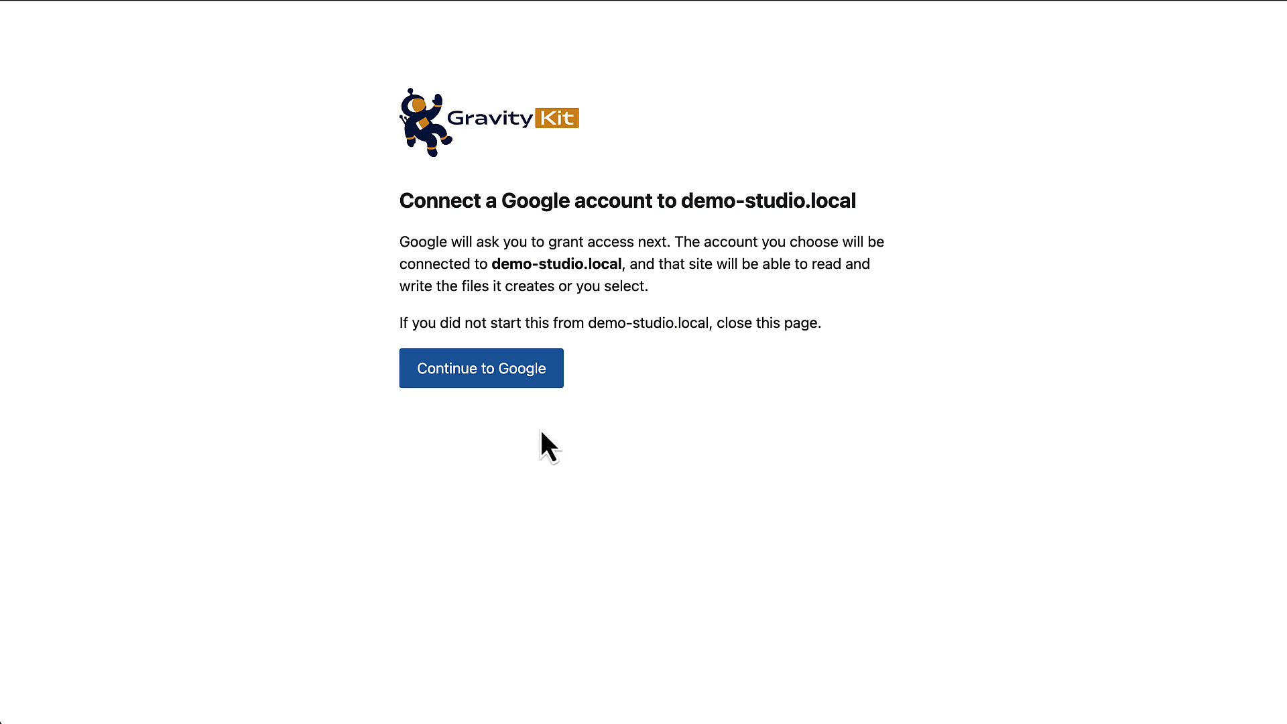
pyautogui.click(508, 371)
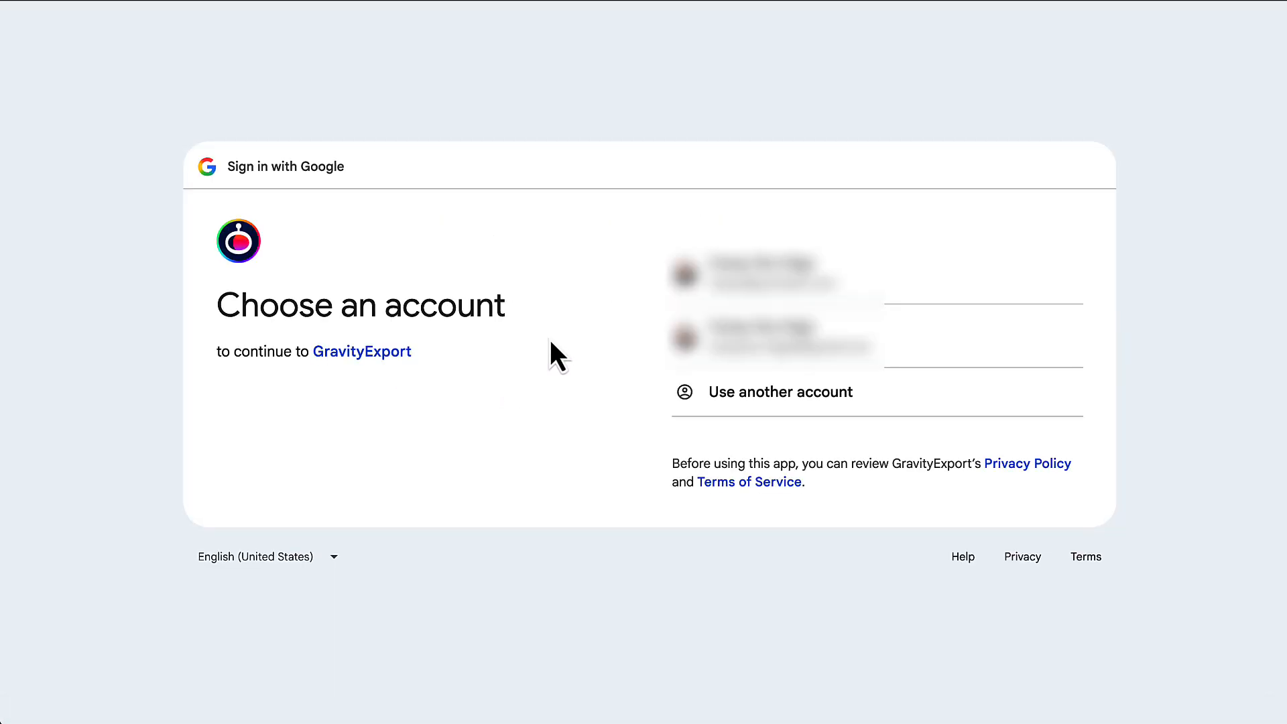
pyautogui.click(916, 268)
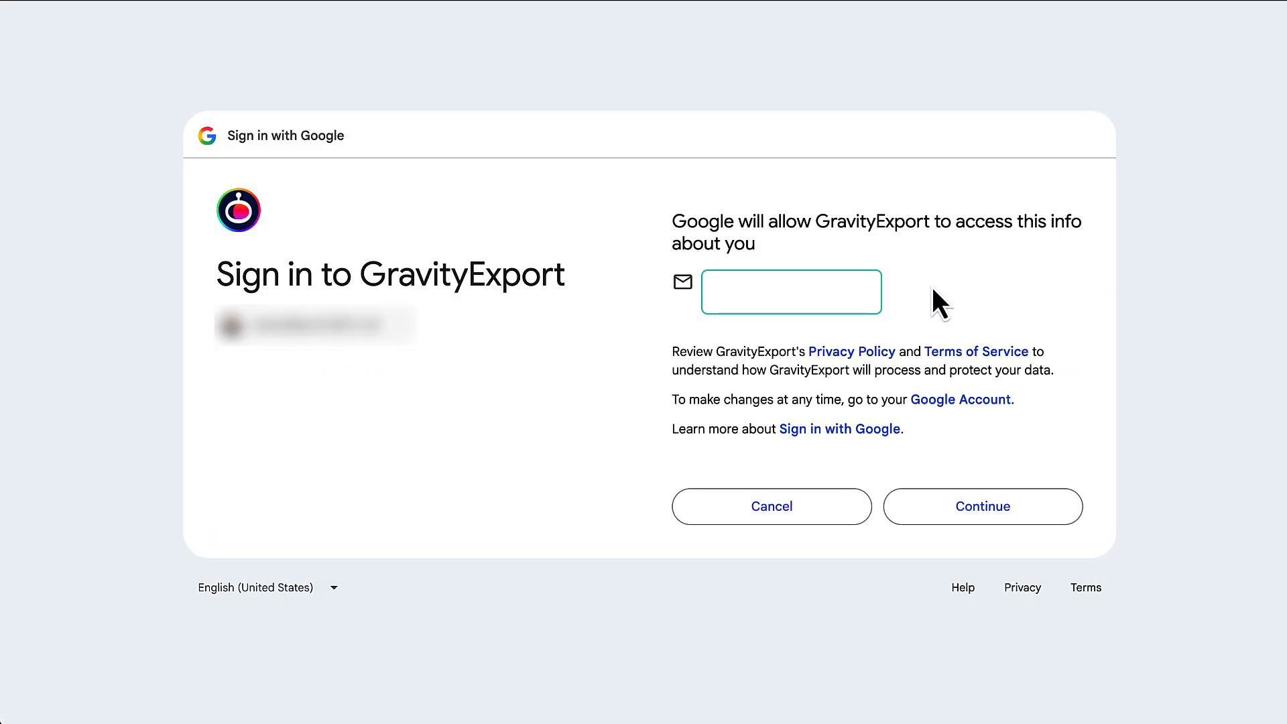
pyautogui.click(982, 506)
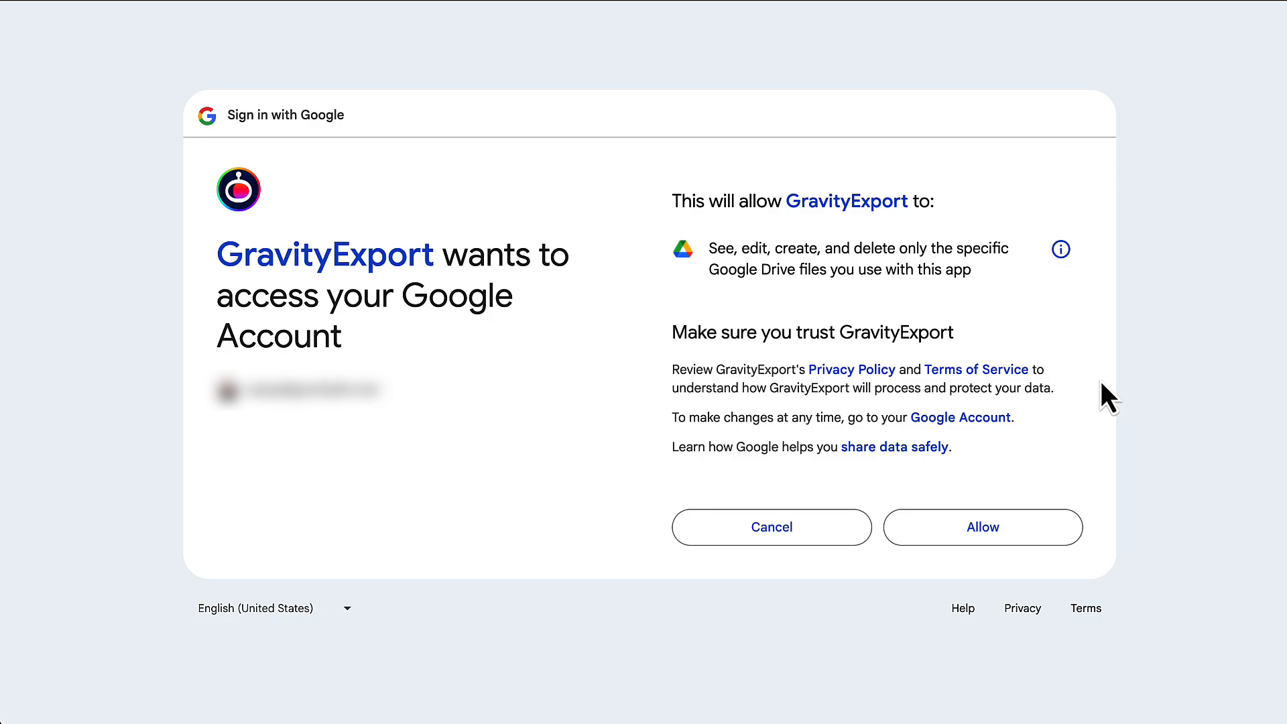
pyautogui.click(1032, 533)
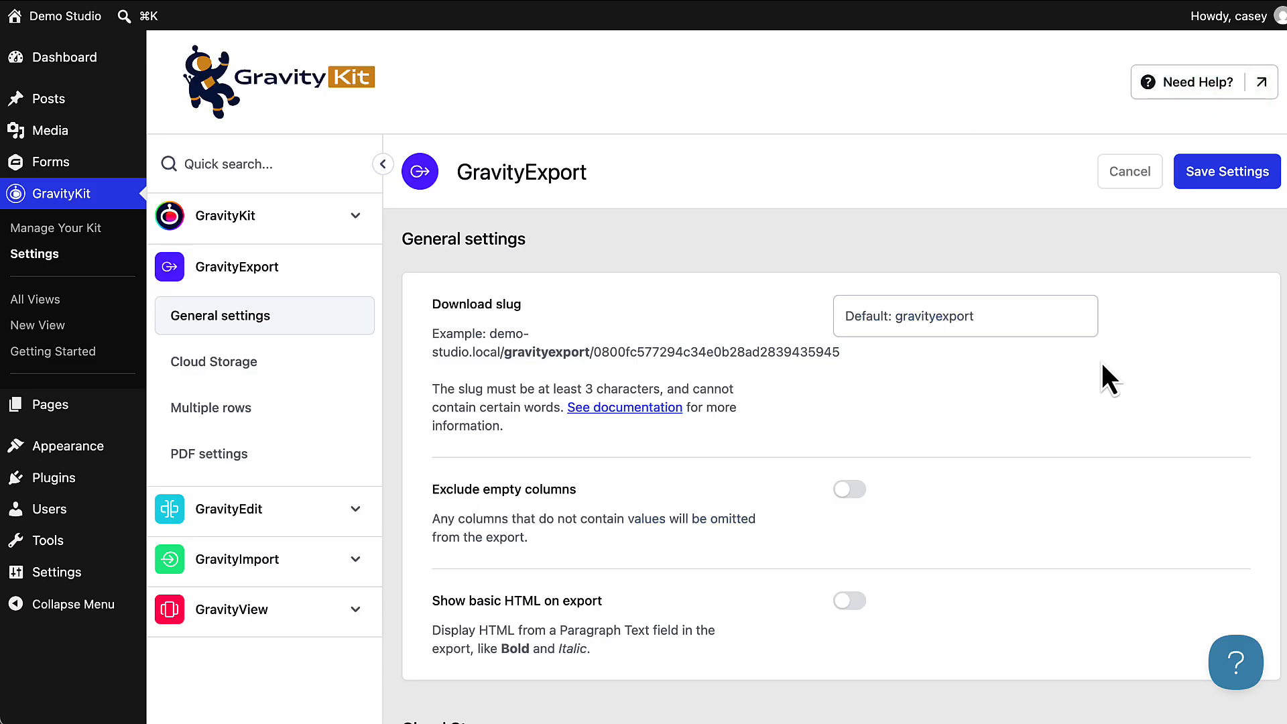
pyautogui.scroll(-8, 1100, 380)
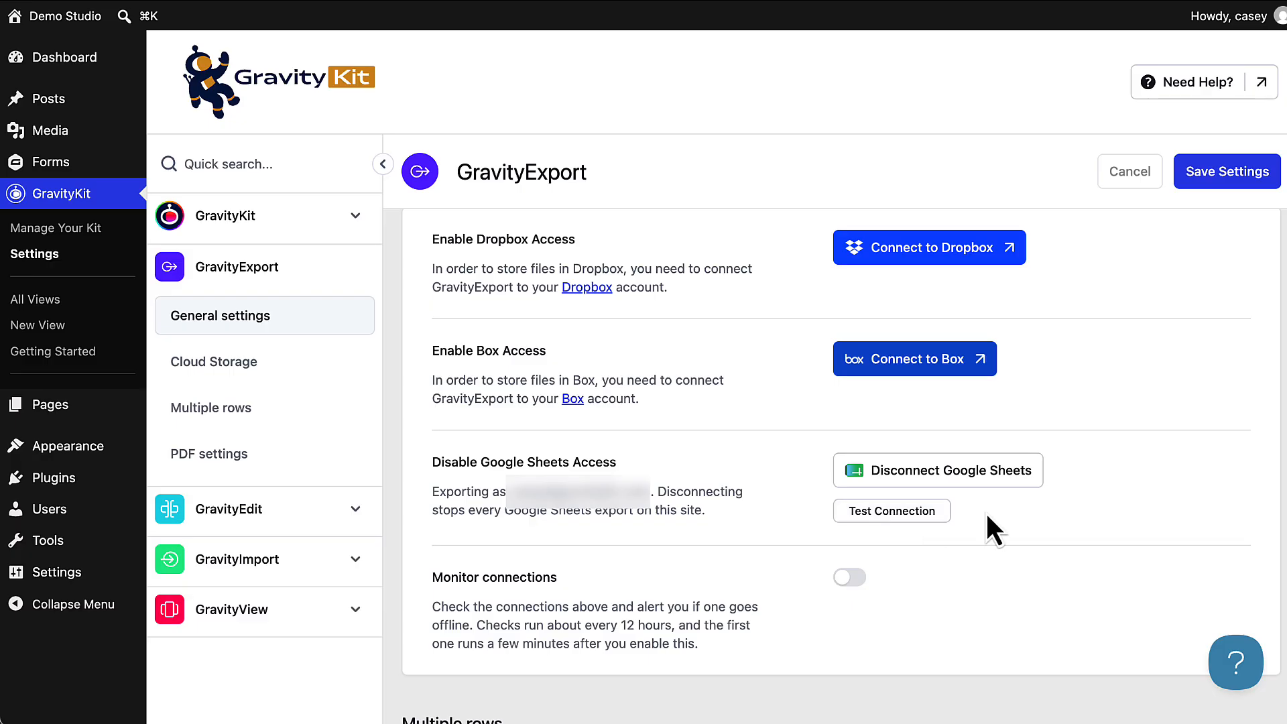
pyautogui.click(932, 513)
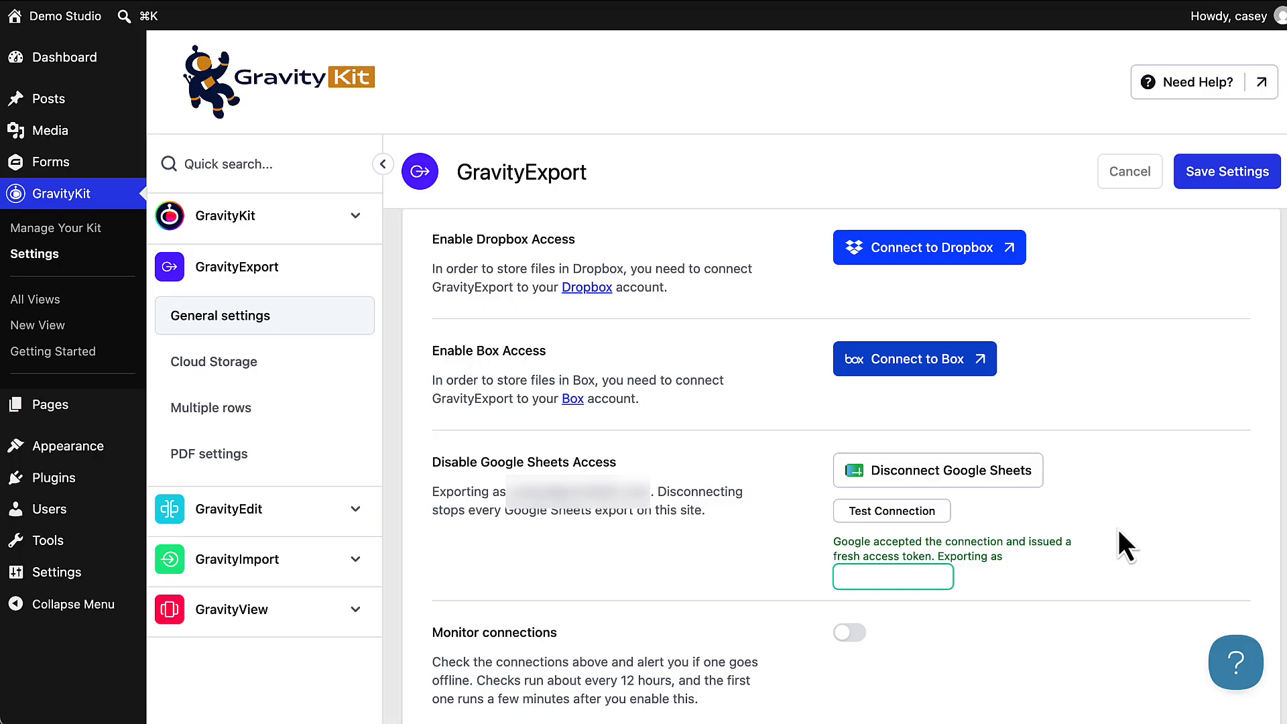
# - Open the GravityExport settings of the Conference registration form and enable its download URL
pyautogui.moveTo(69, 166)
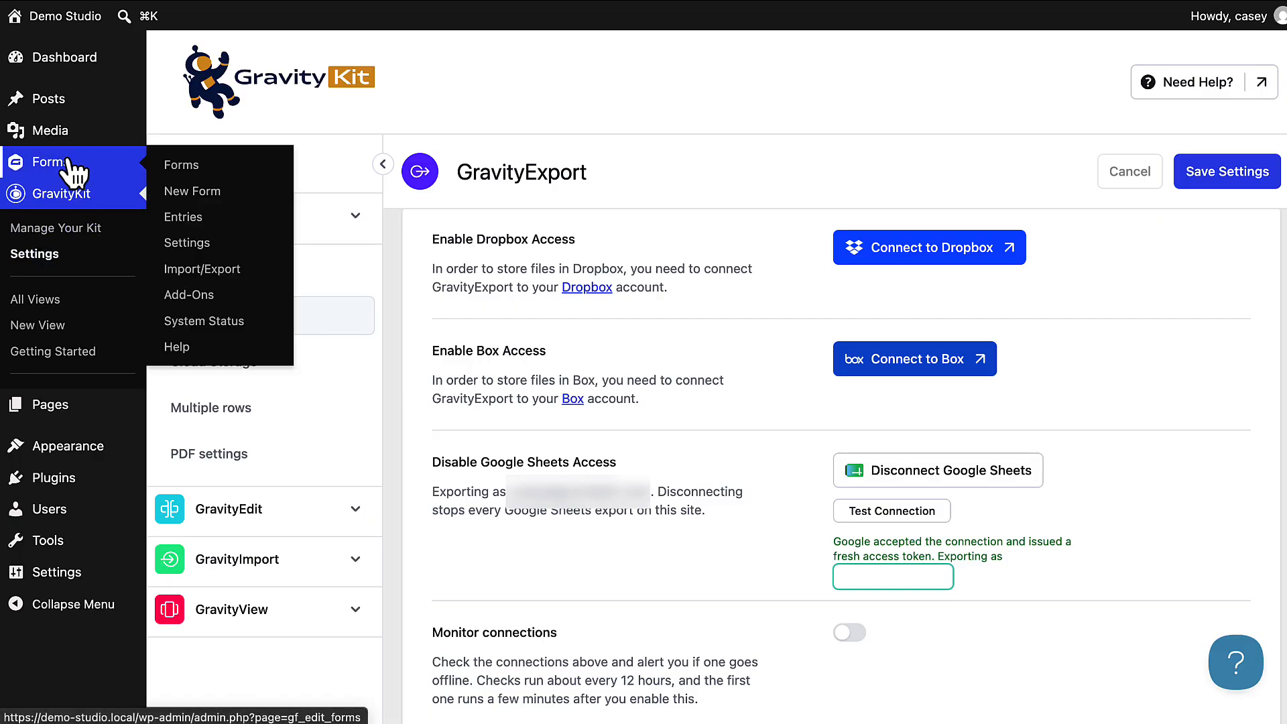
pyautogui.click(199, 166)
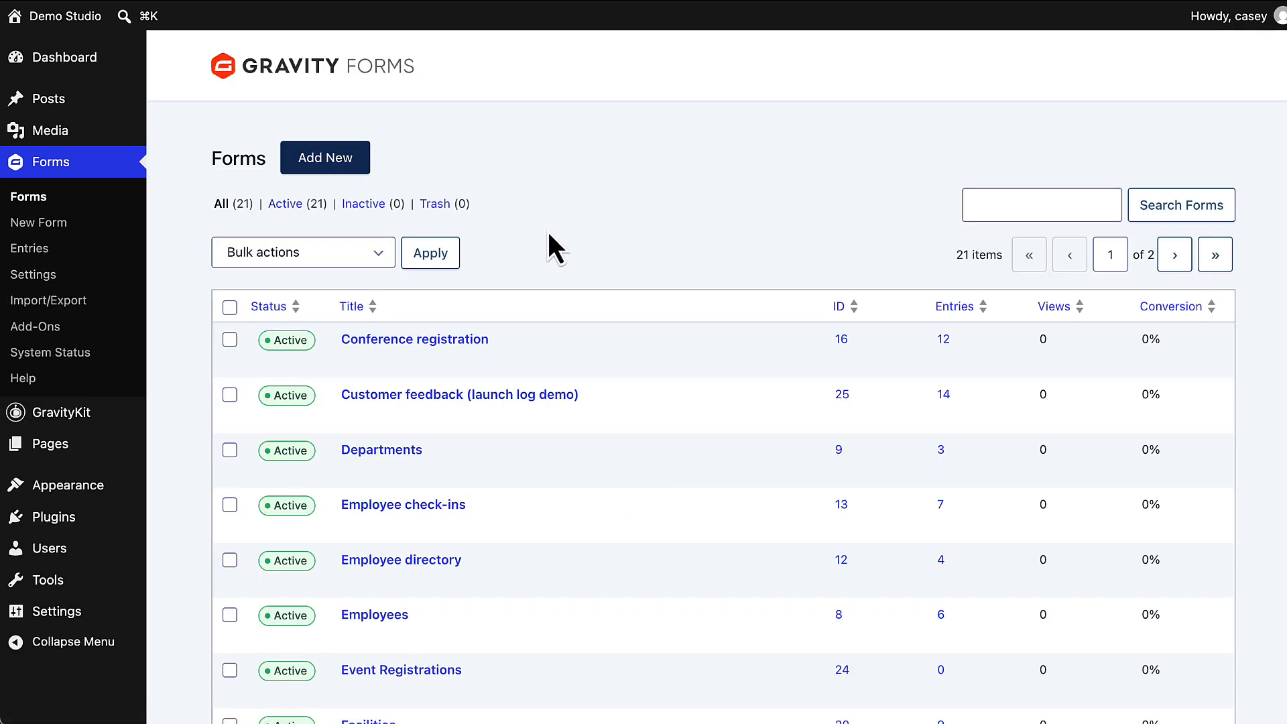
pyautogui.moveTo(396, 331)
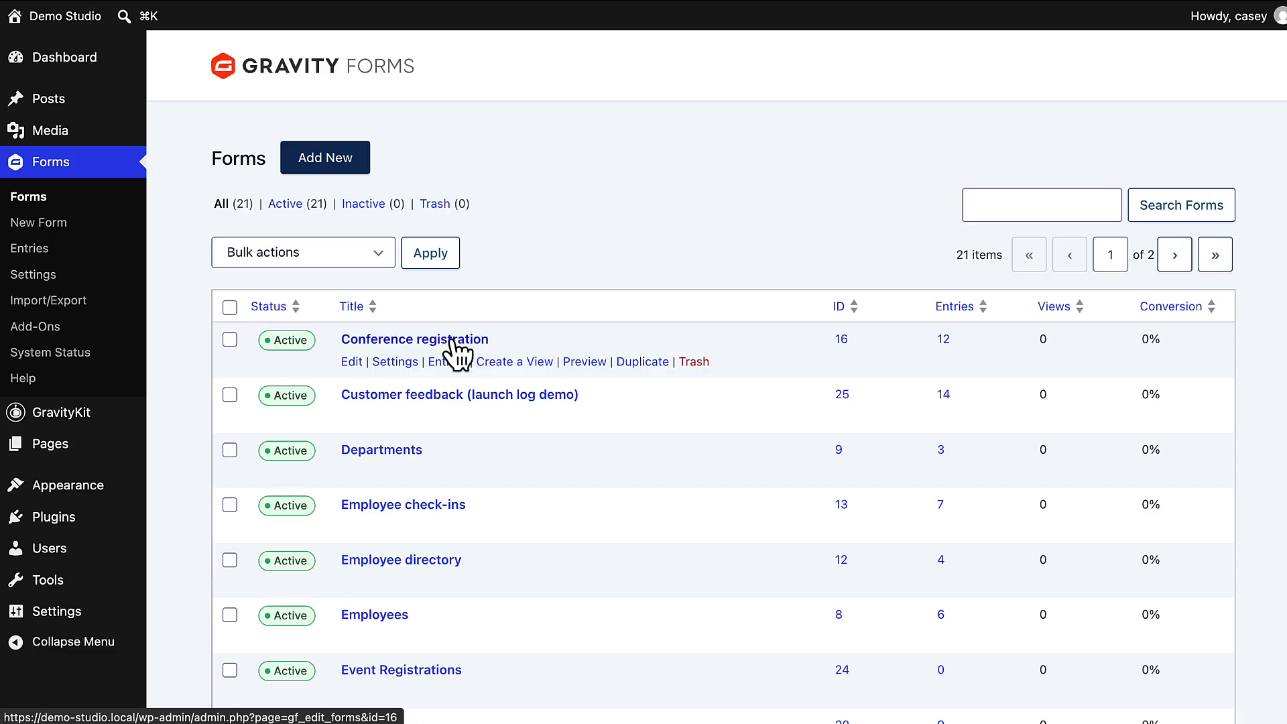
pyautogui.click(401, 364)
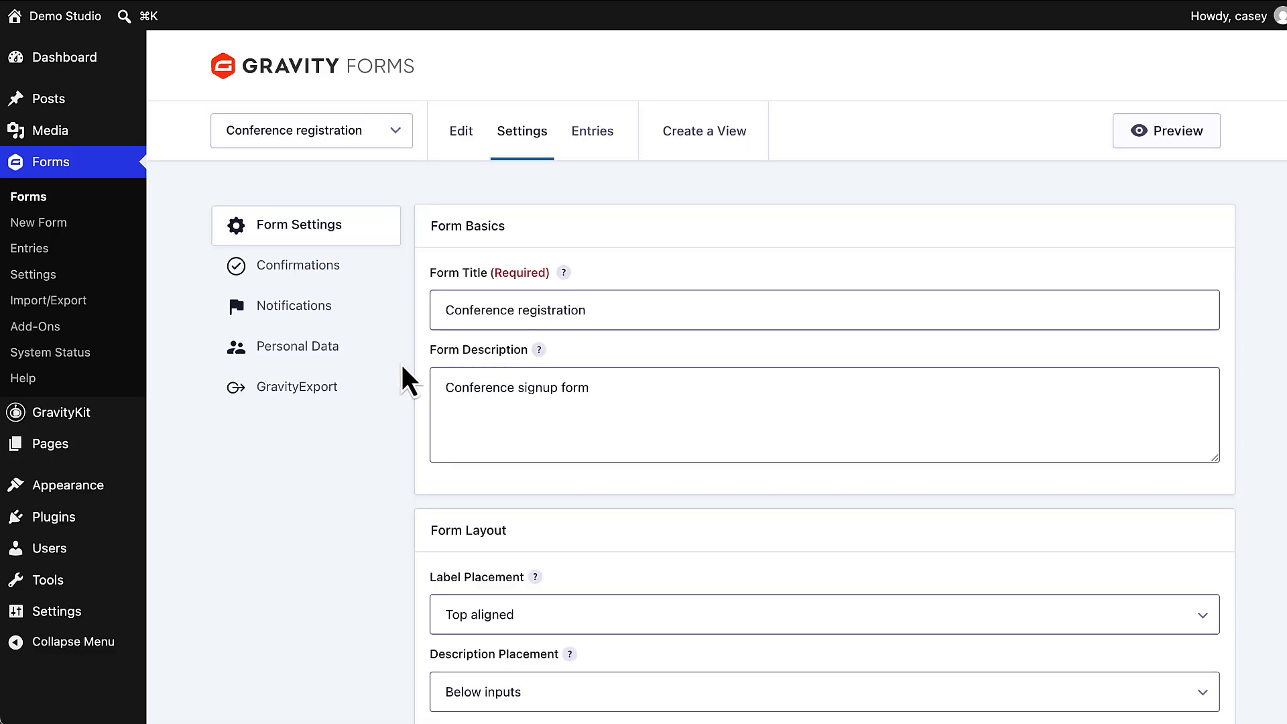
pyautogui.click(325, 391)
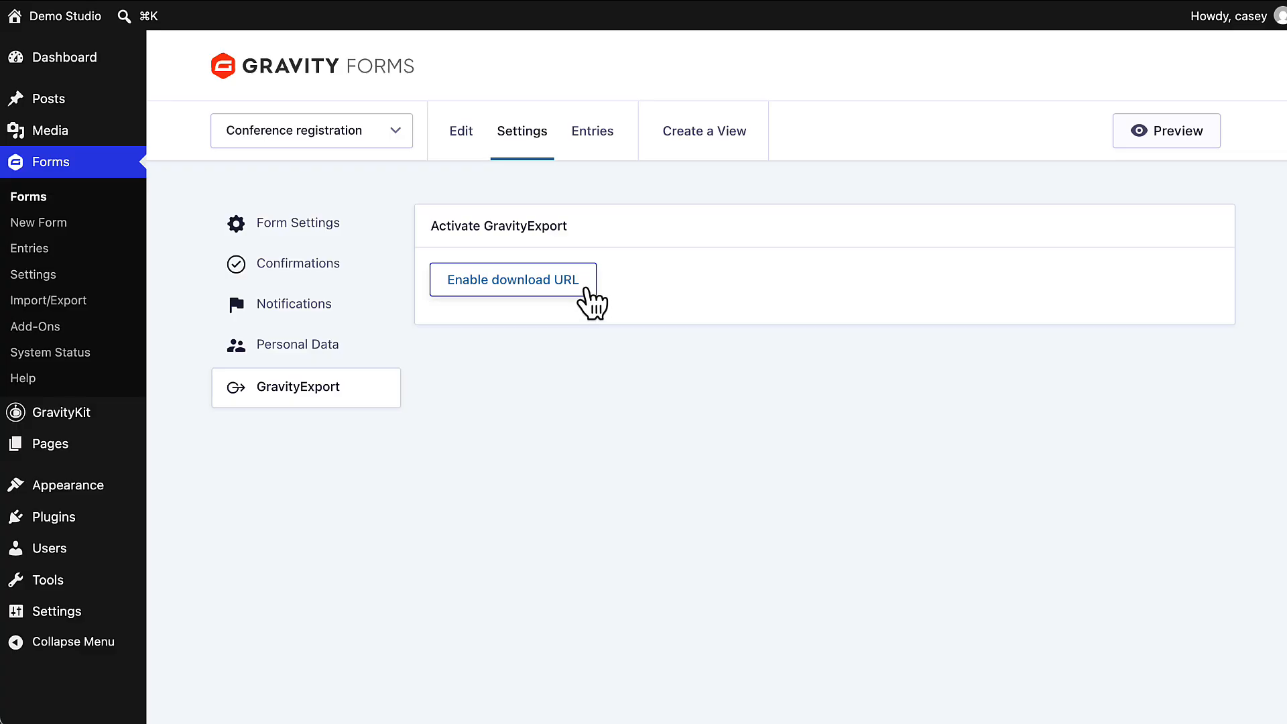
pyautogui.click(586, 290)
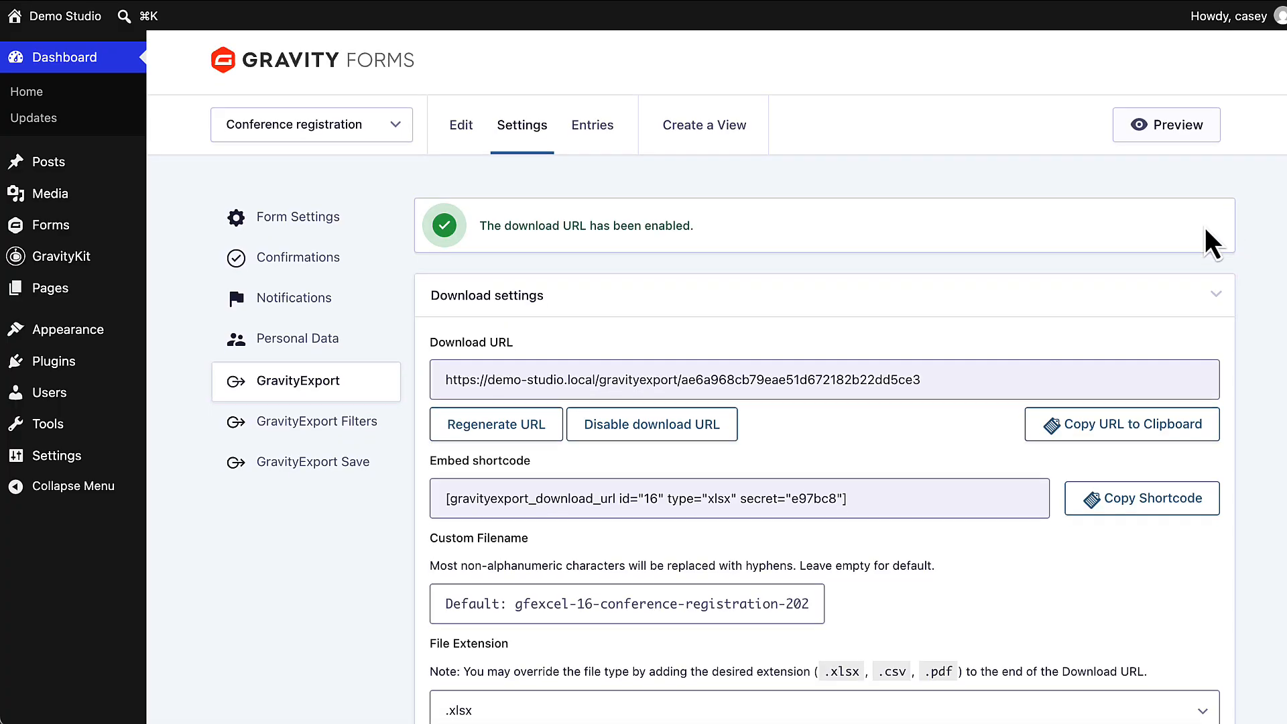
# - Disable the Post Id, Payment Status, Payment Date and Payment Amount export fields and save the settings
pyautogui.scroll(-5, 1023, 252)
pyautogui.scroll(-13, 1024, 254)
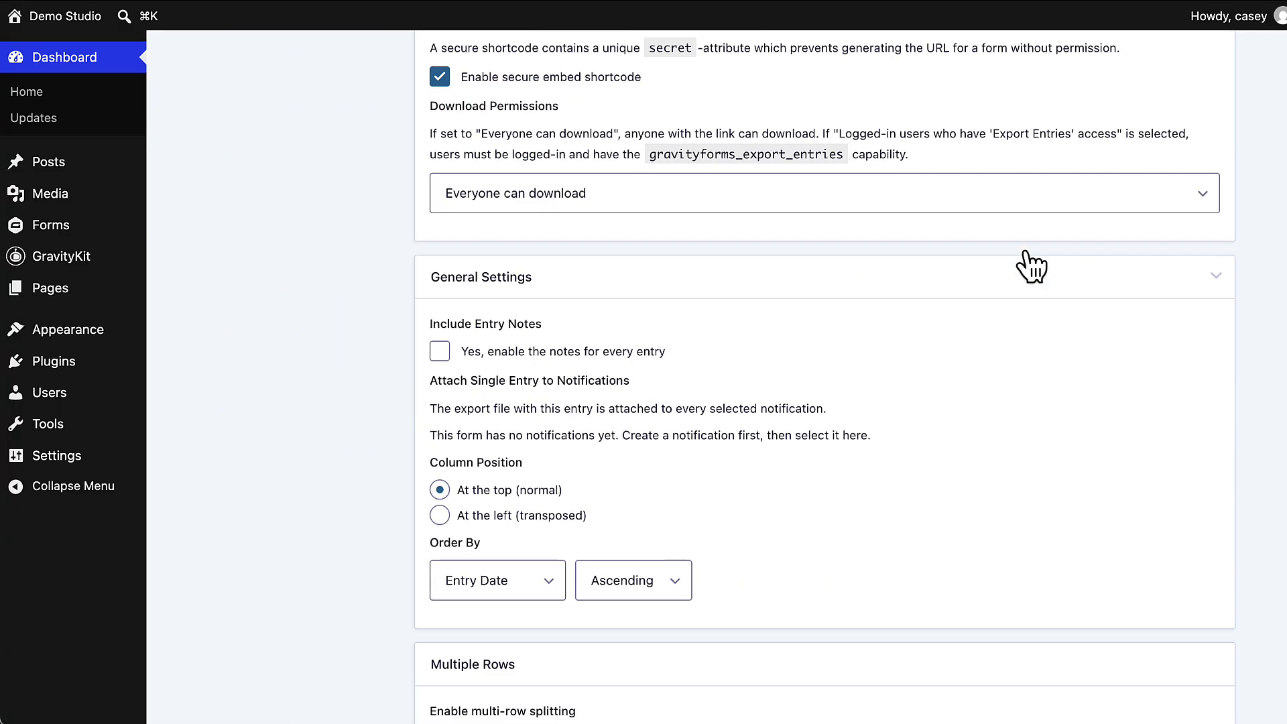
pyautogui.scroll(-6, 1031, 267)
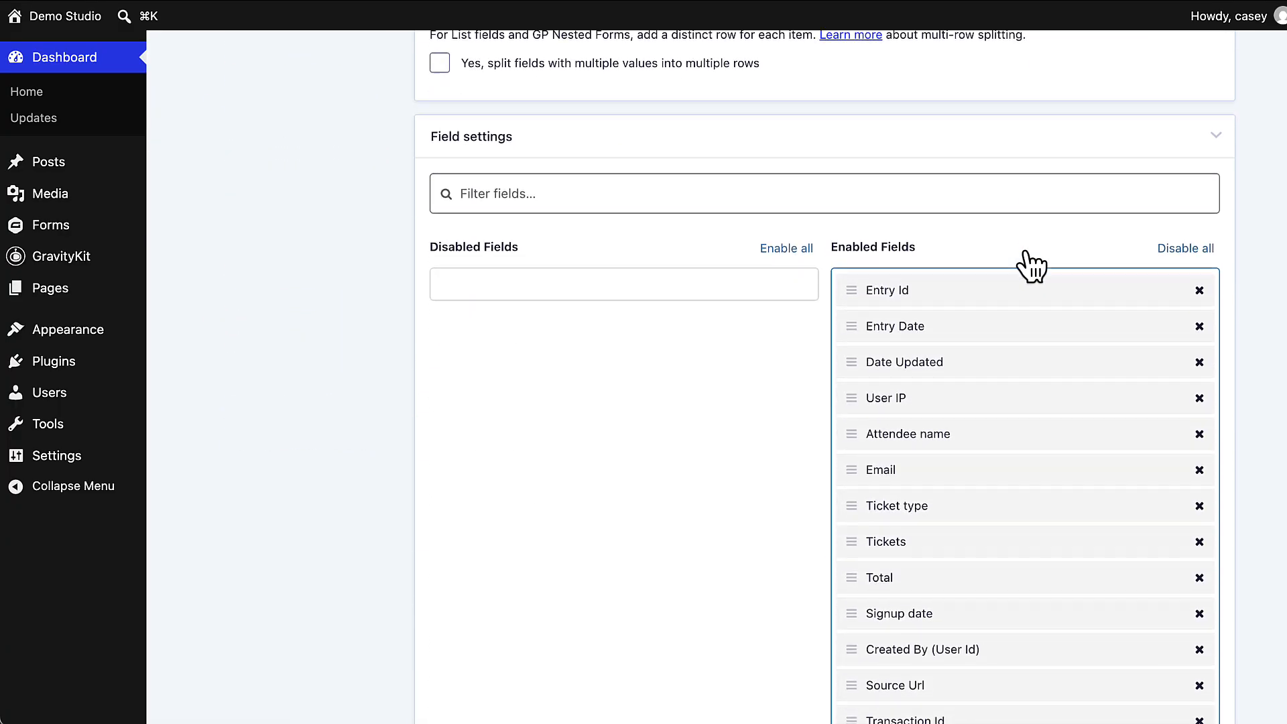
pyautogui.scroll(1, 1033, 264)
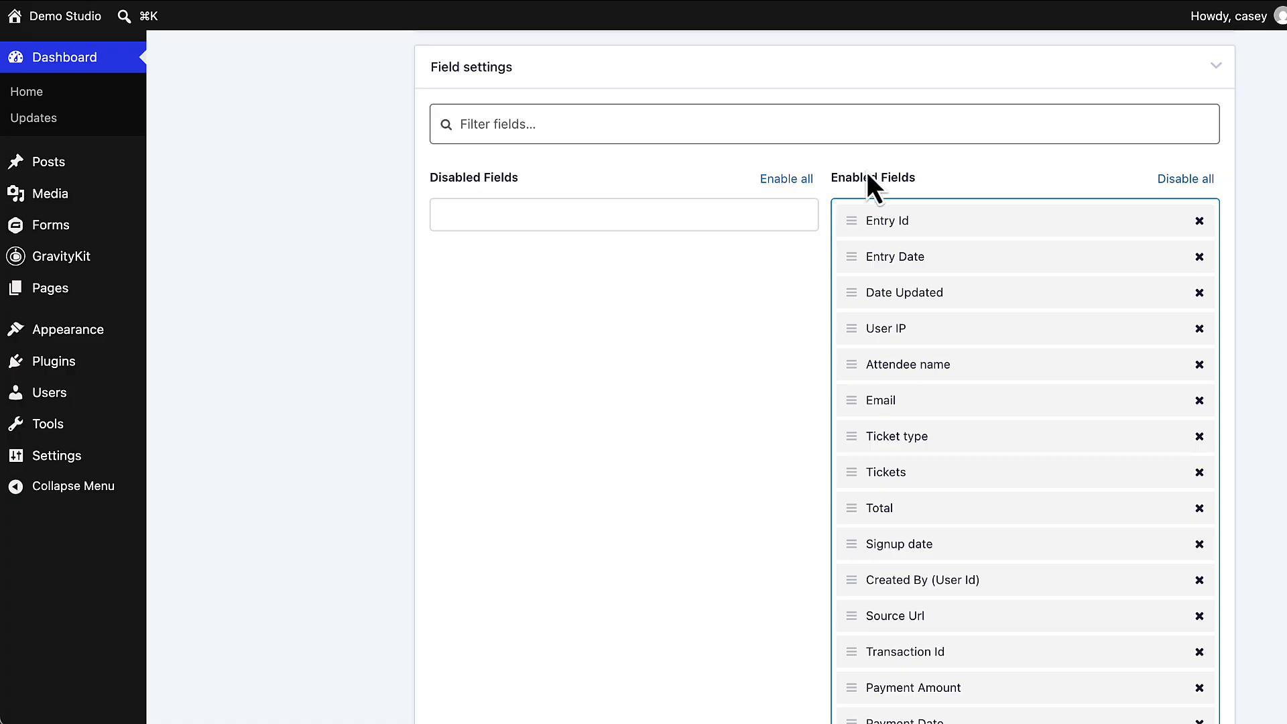
pyautogui.scroll(-5, 1054, 365)
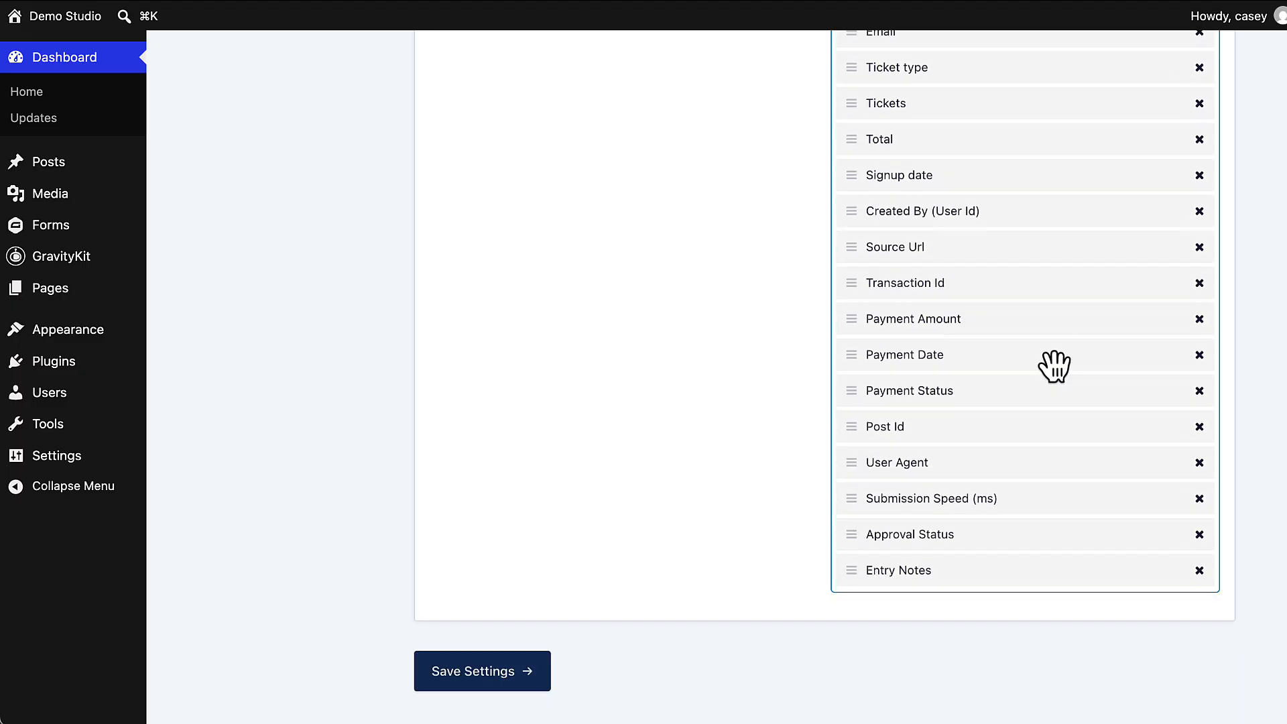
pyautogui.scroll(3, 1056, 366)
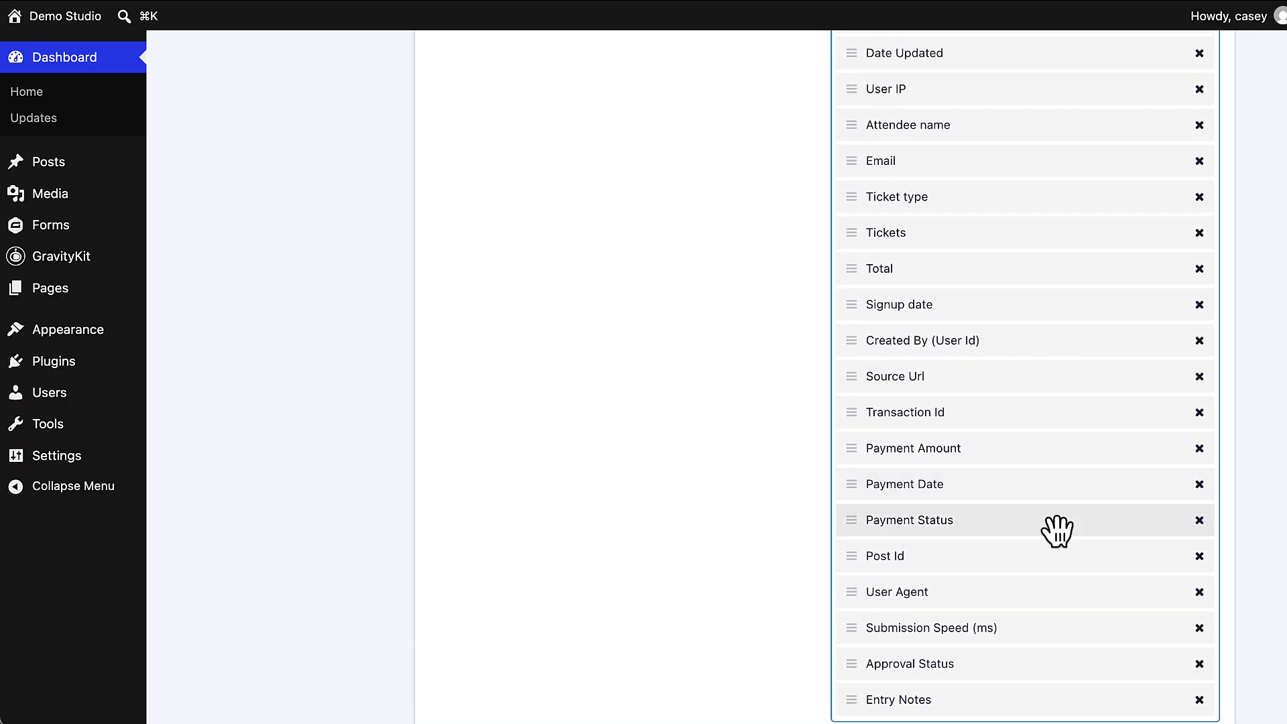
pyautogui.click(1200, 536)
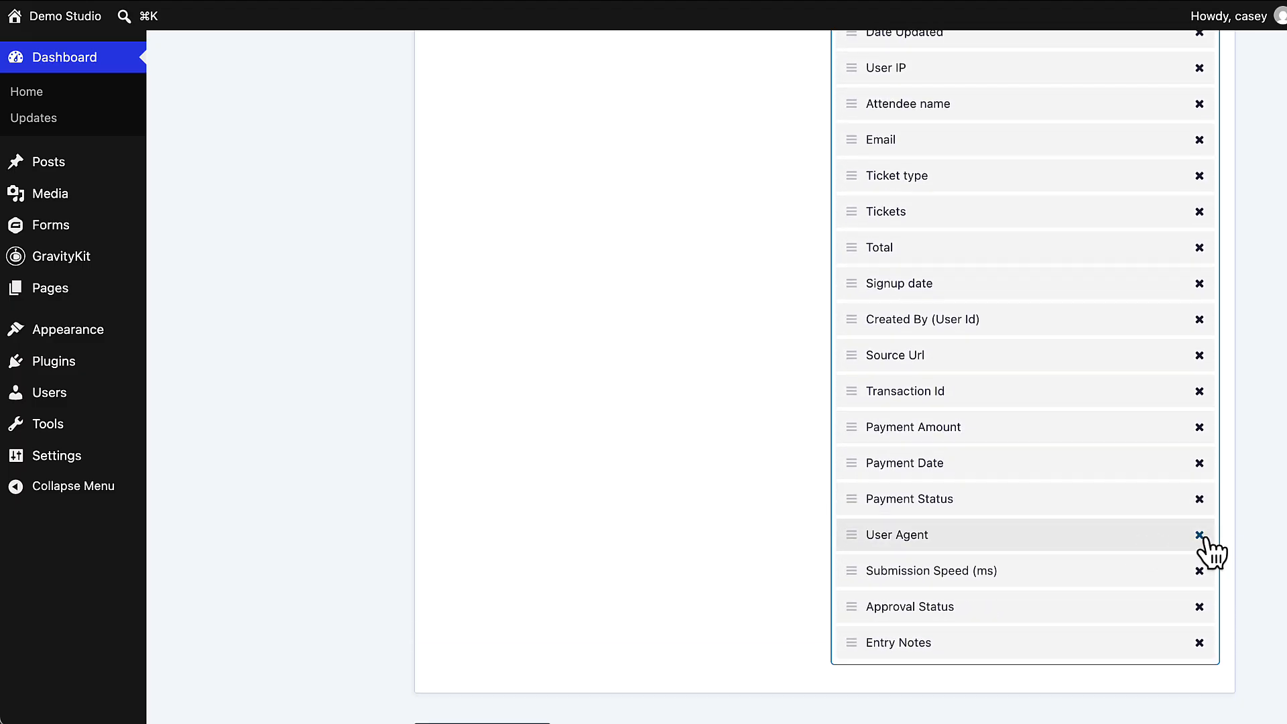
pyautogui.click(1200, 499)
pyautogui.click(1199, 463)
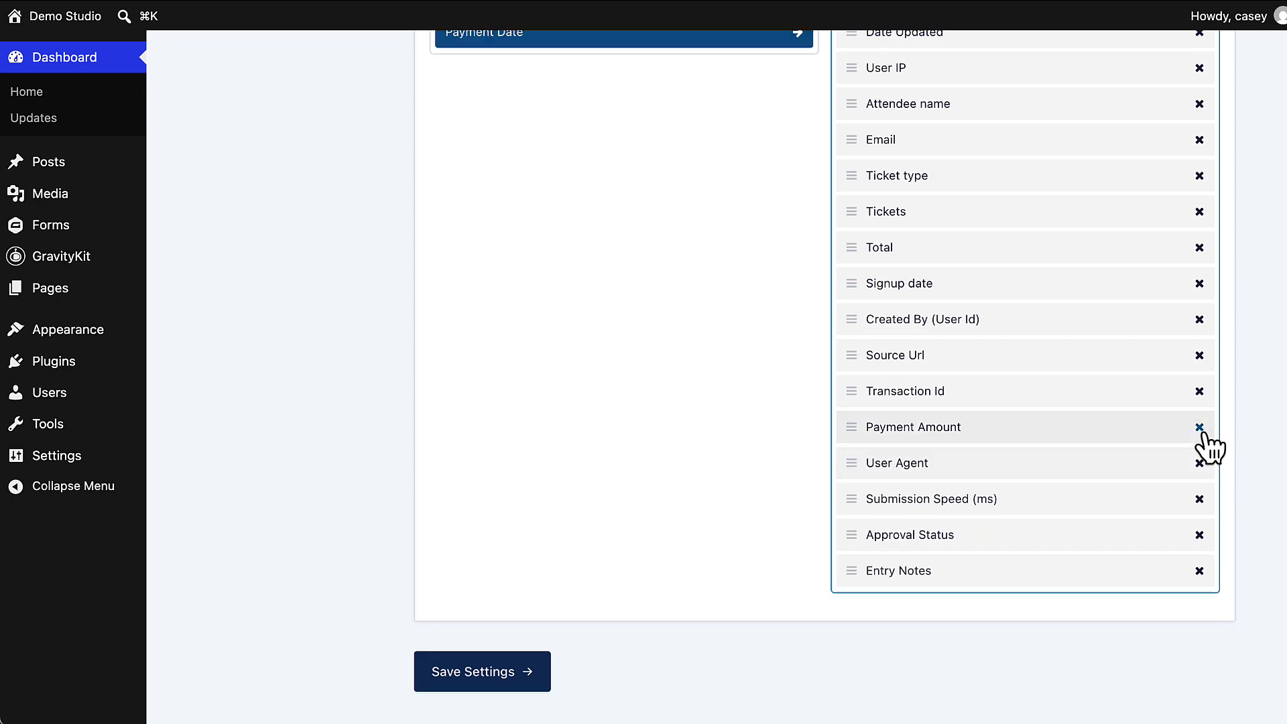
pyautogui.click(1199, 427)
pyautogui.scroll(9, 658, 412)
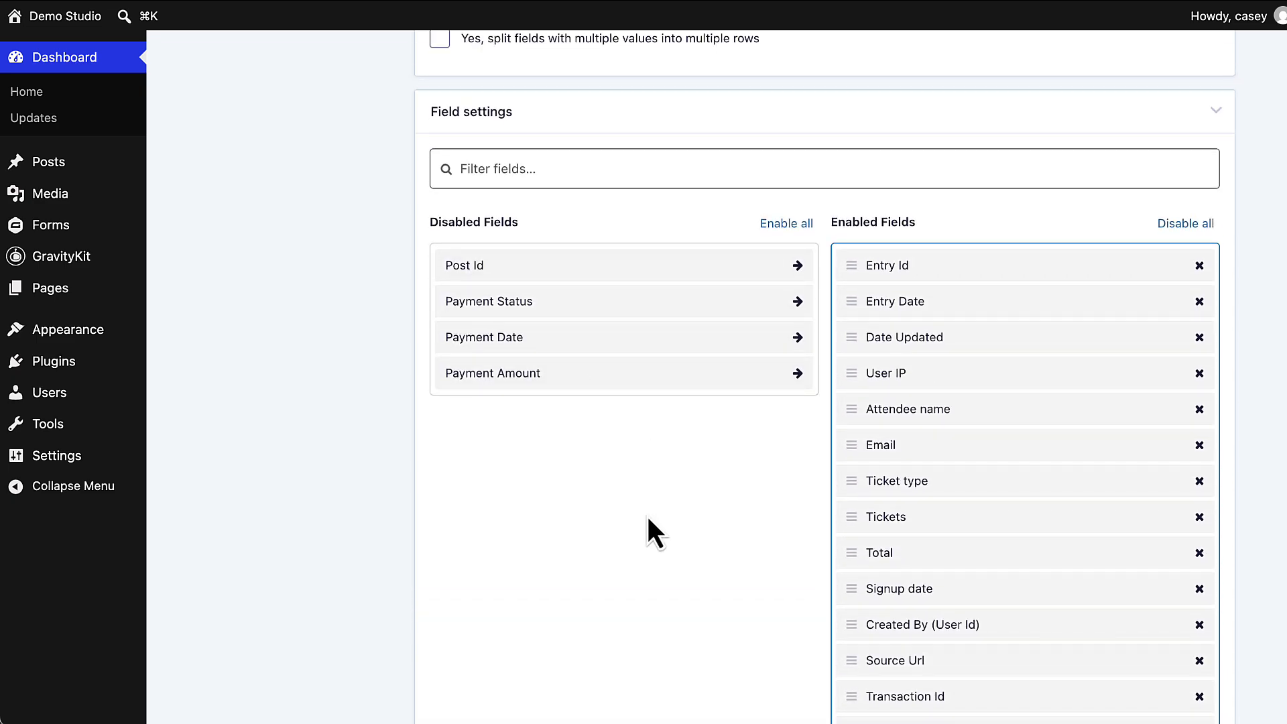
pyautogui.scroll(-10, 650, 522)
pyautogui.click(510, 595)
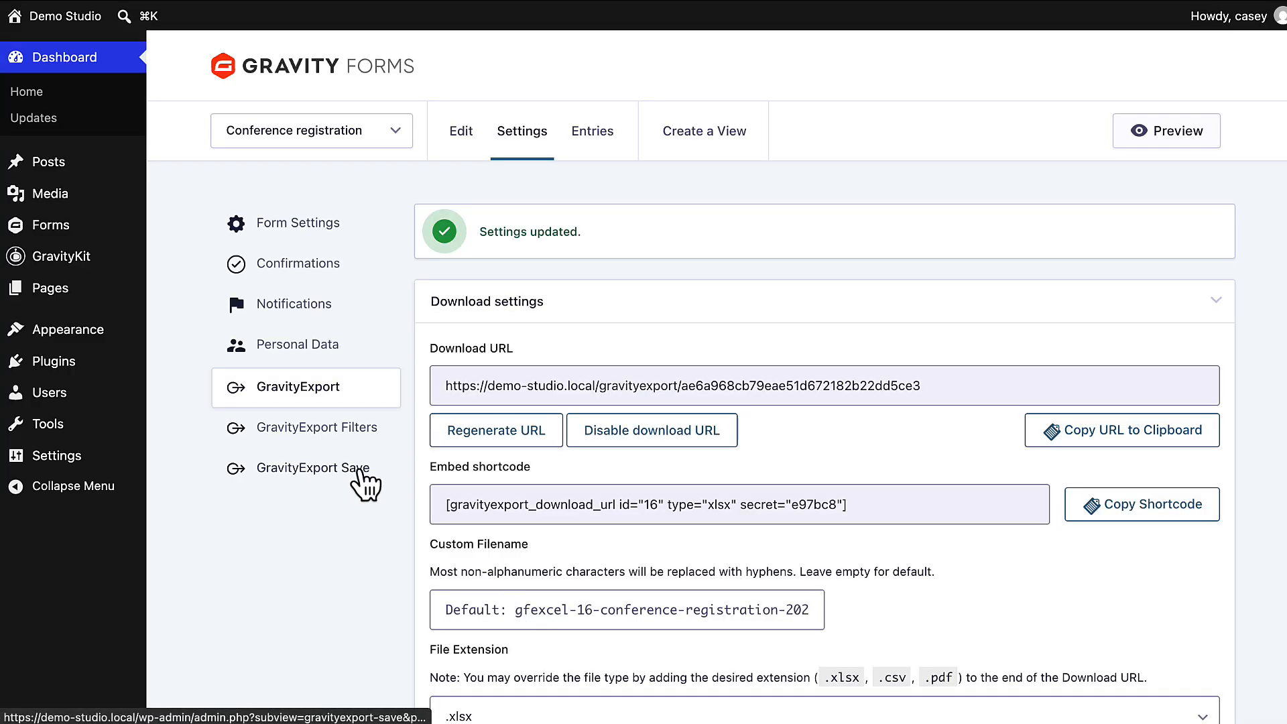
# - Add a new GravityExport Save feed to the form and name the export "Google Sheets"
pyautogui.click(360, 473)
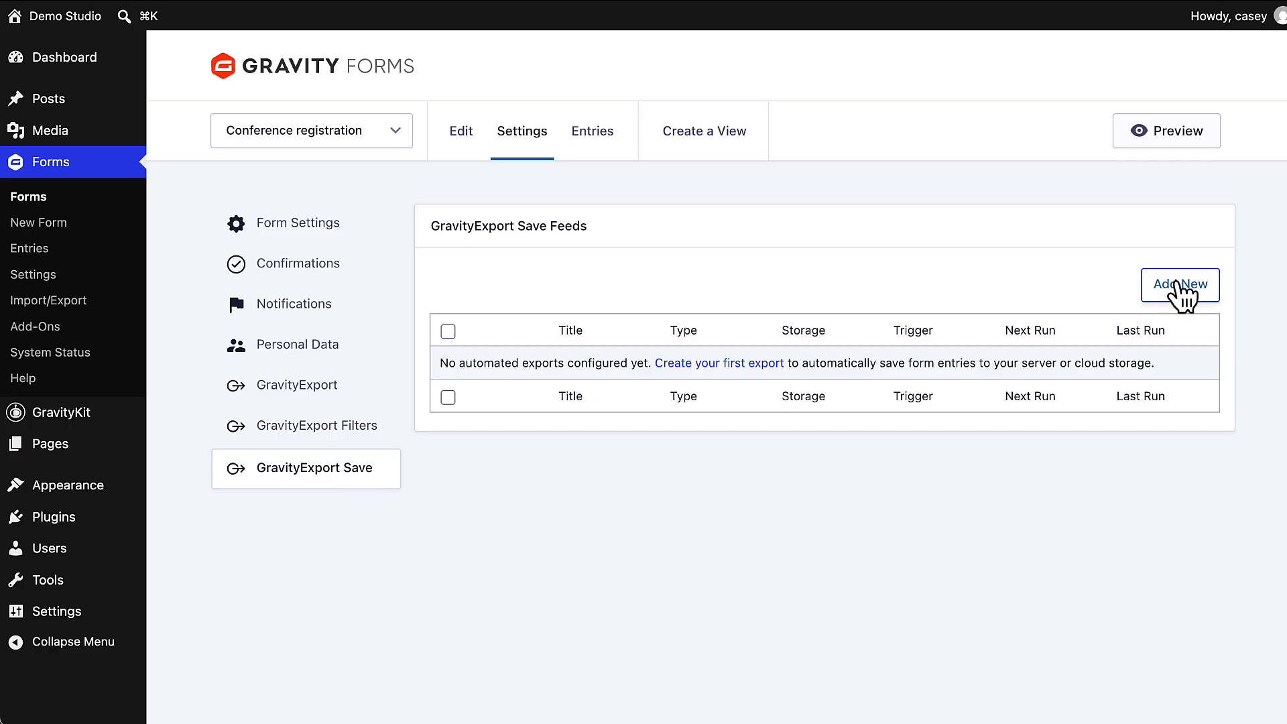
pyautogui.click(1179, 292)
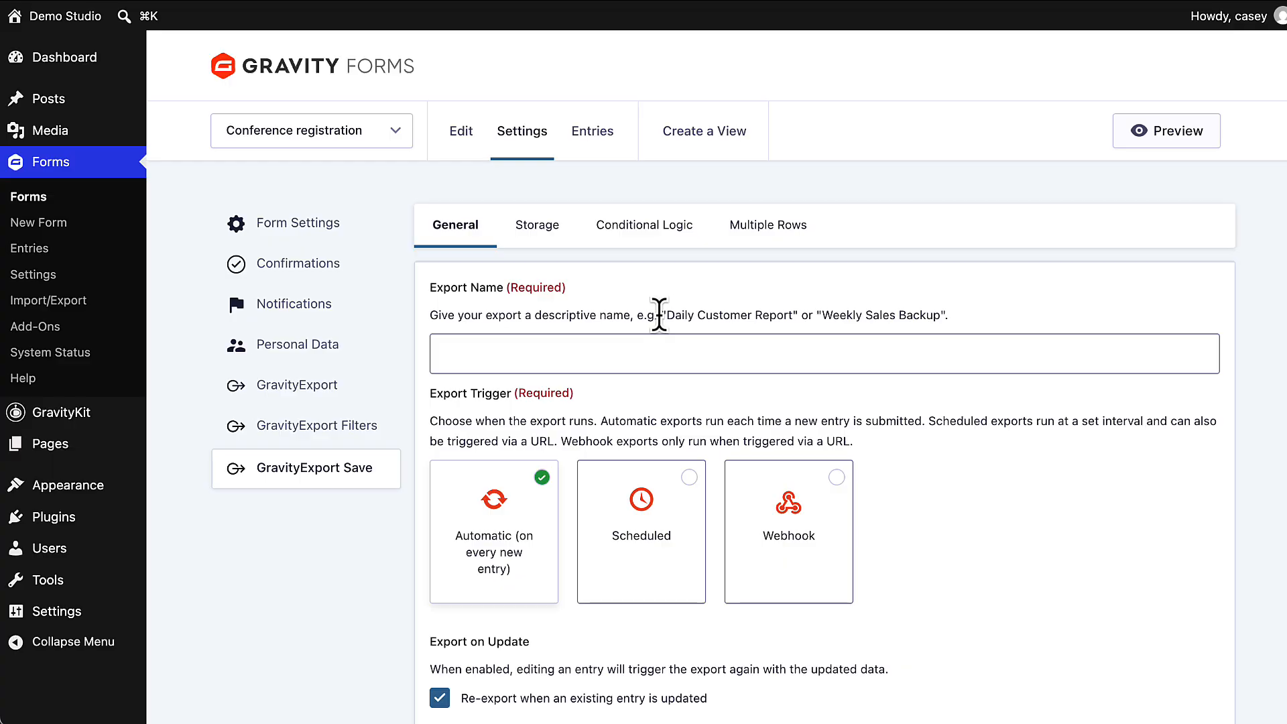
pyautogui.click(545, 338)
pyautogui.write('Google Sheets')
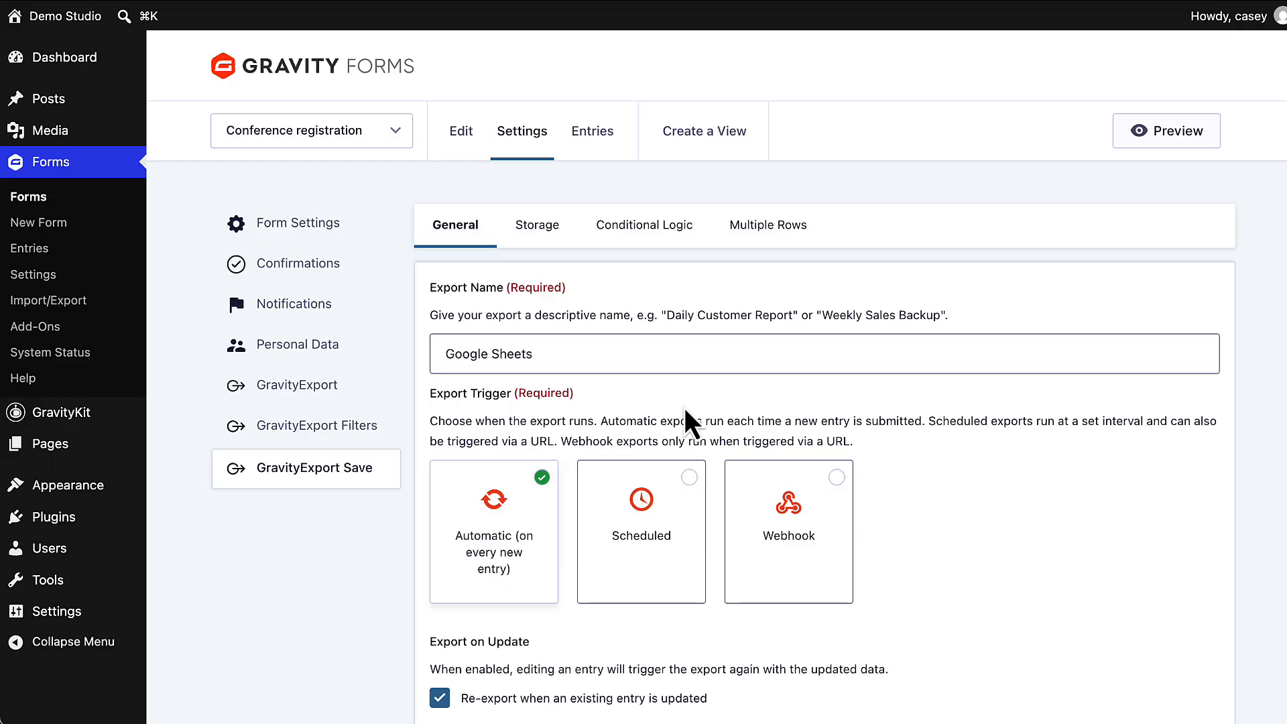
# - Try the Scheduled and Webhook export triggers, browse the schedule intervals and return the trigger to Automatic (on every new entry)
pyautogui.scroll(-2, 983, 433)
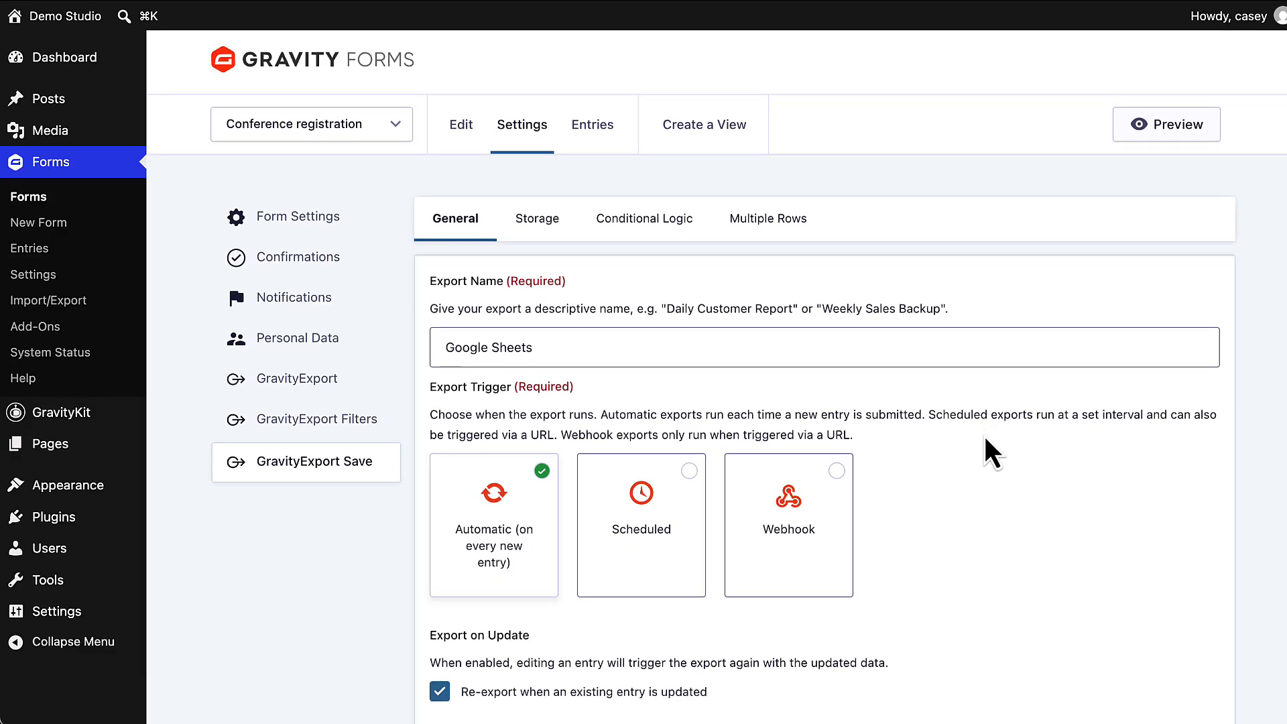
pyautogui.scroll(-2, 985, 437)
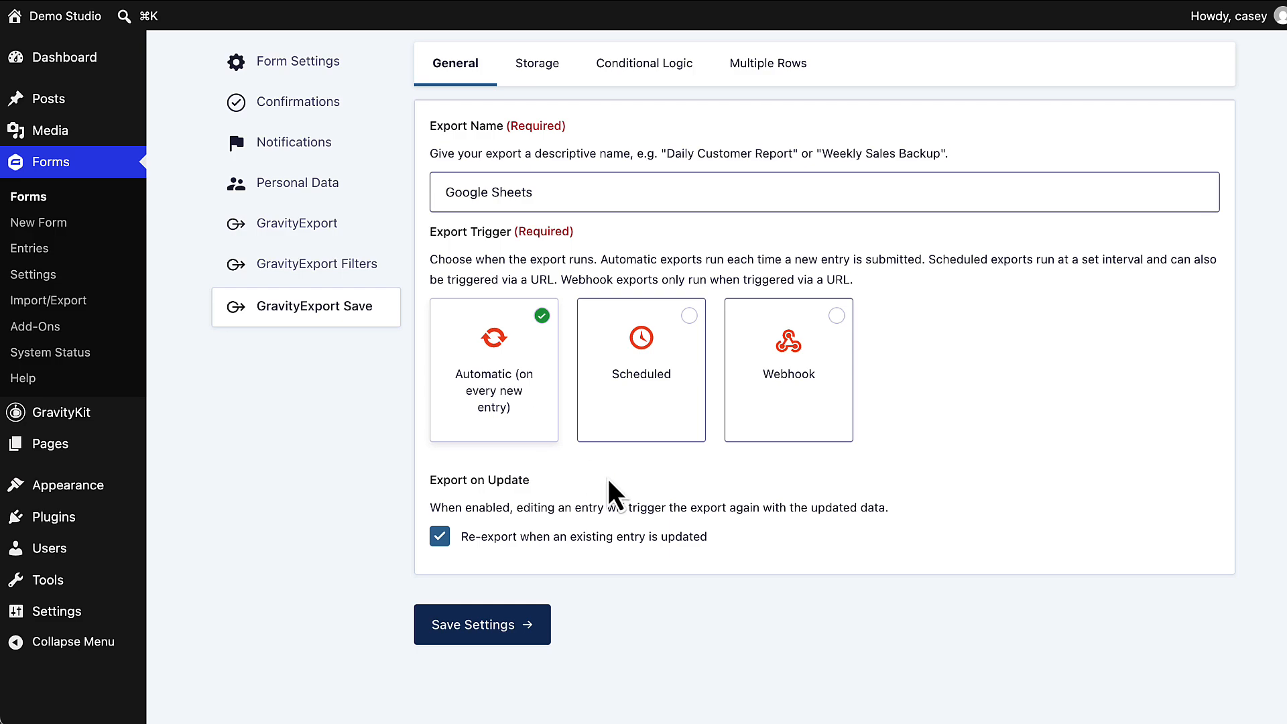
pyautogui.click(689, 317)
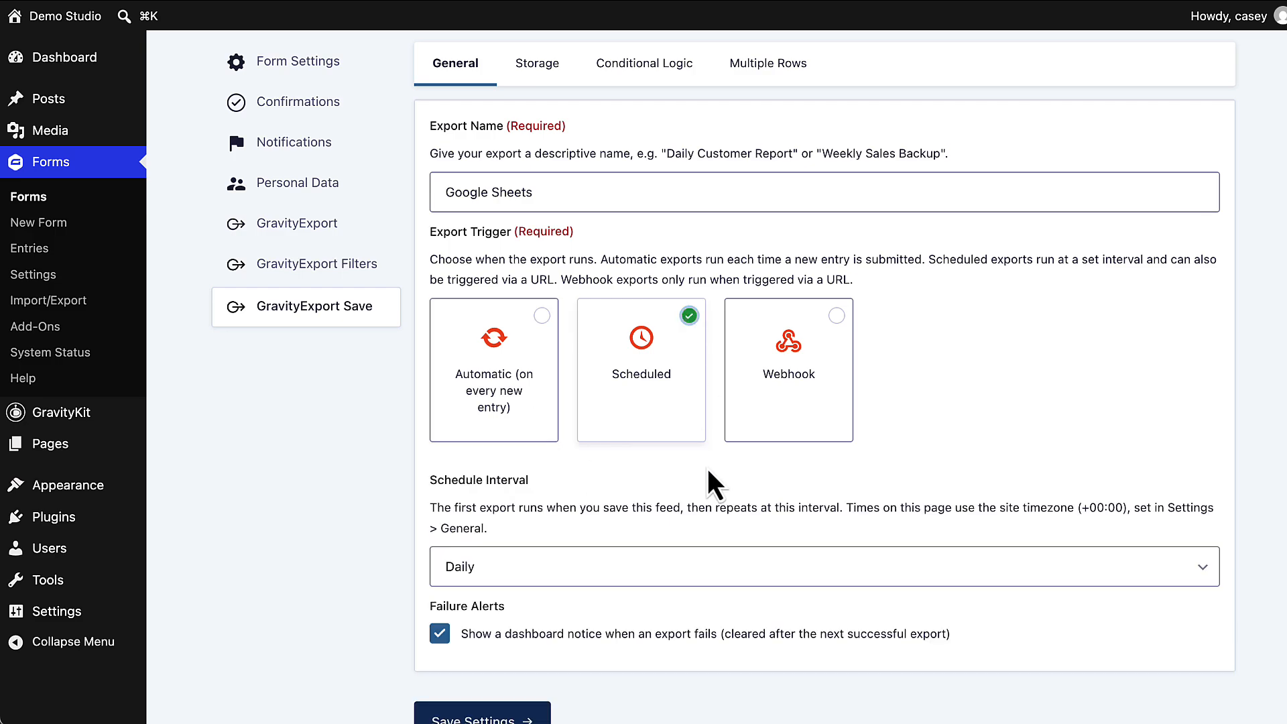
pyautogui.scroll(-2, 700, 469)
pyautogui.scroll(-1, 667, 496)
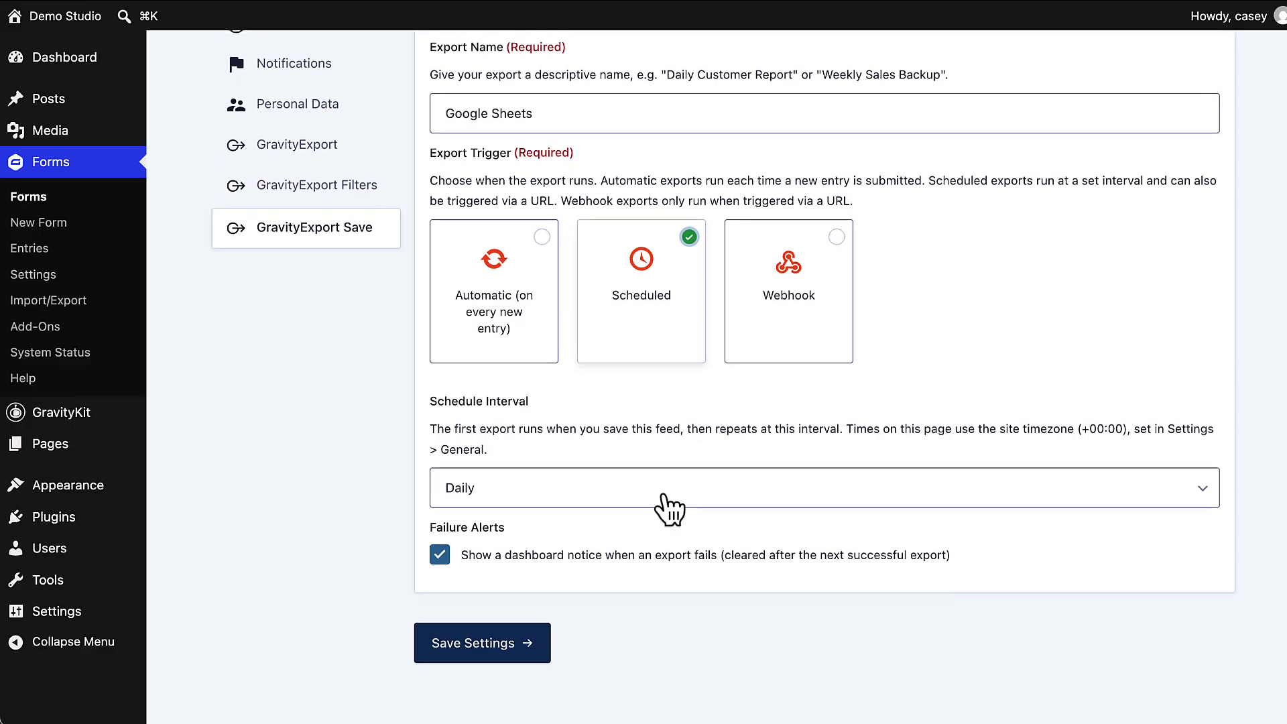
pyautogui.click(572, 484)
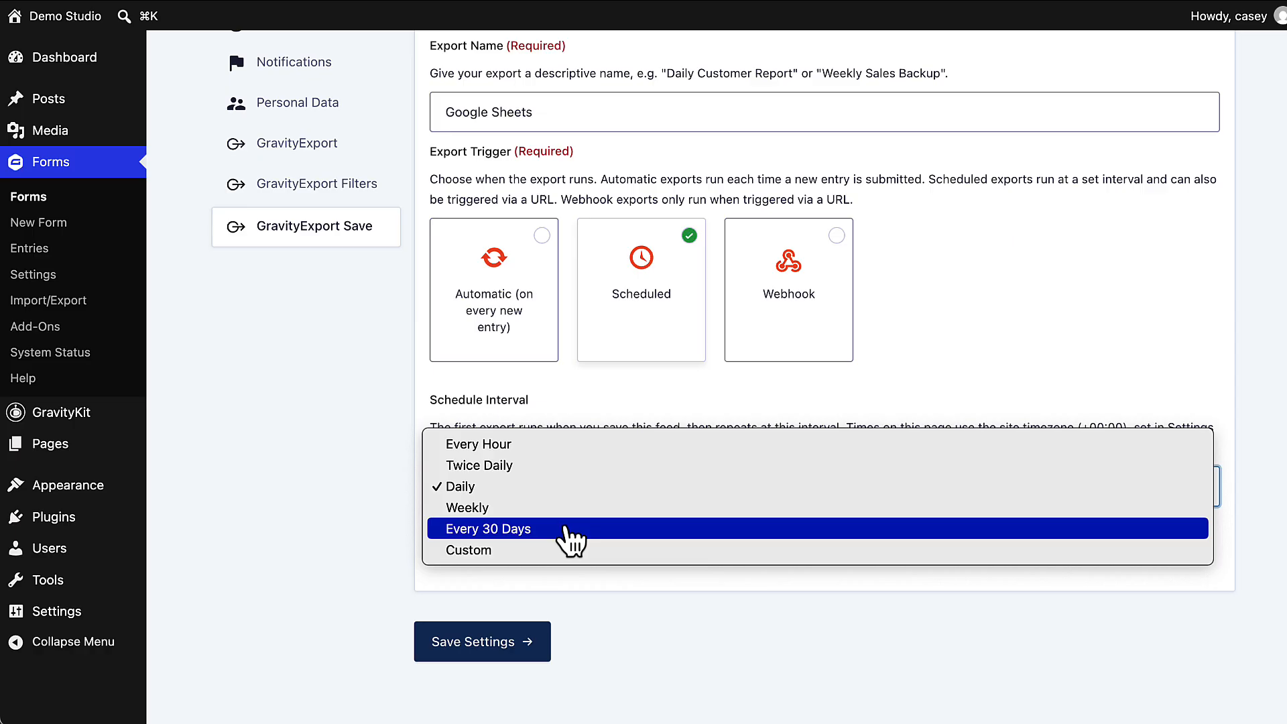
pyautogui.click(596, 381)
pyautogui.click(816, 288)
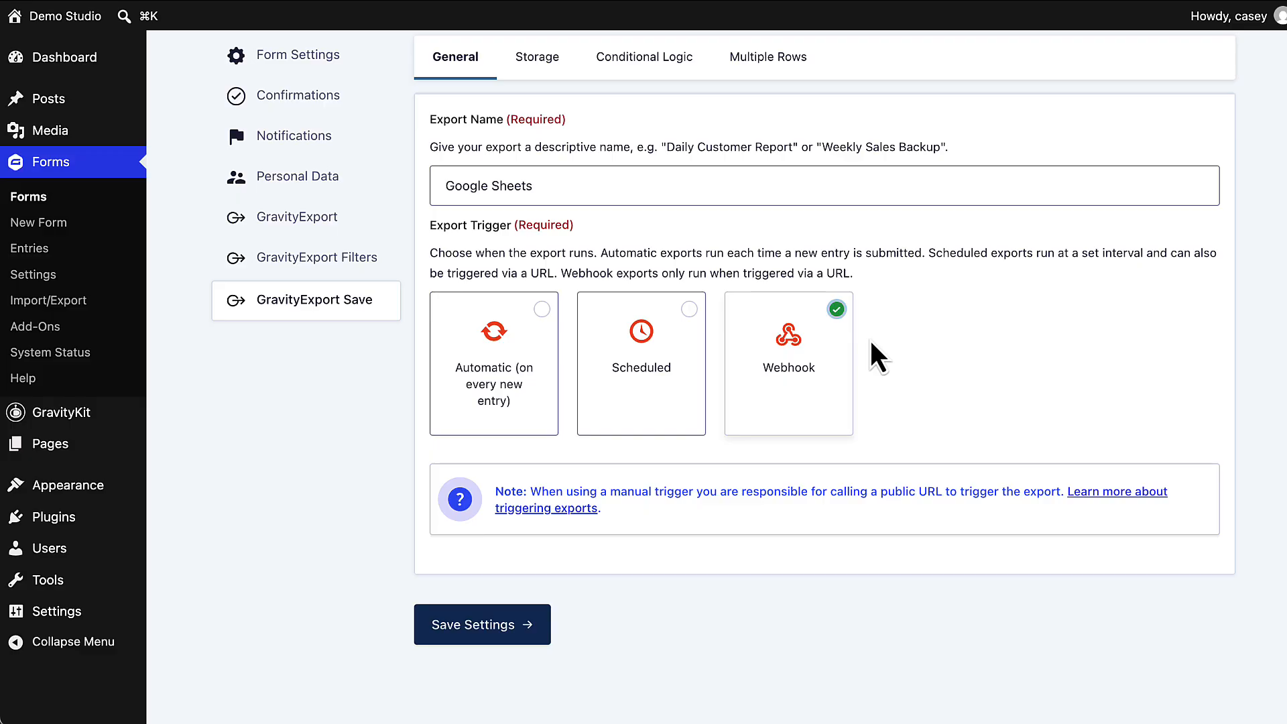
pyautogui.click(545, 313)
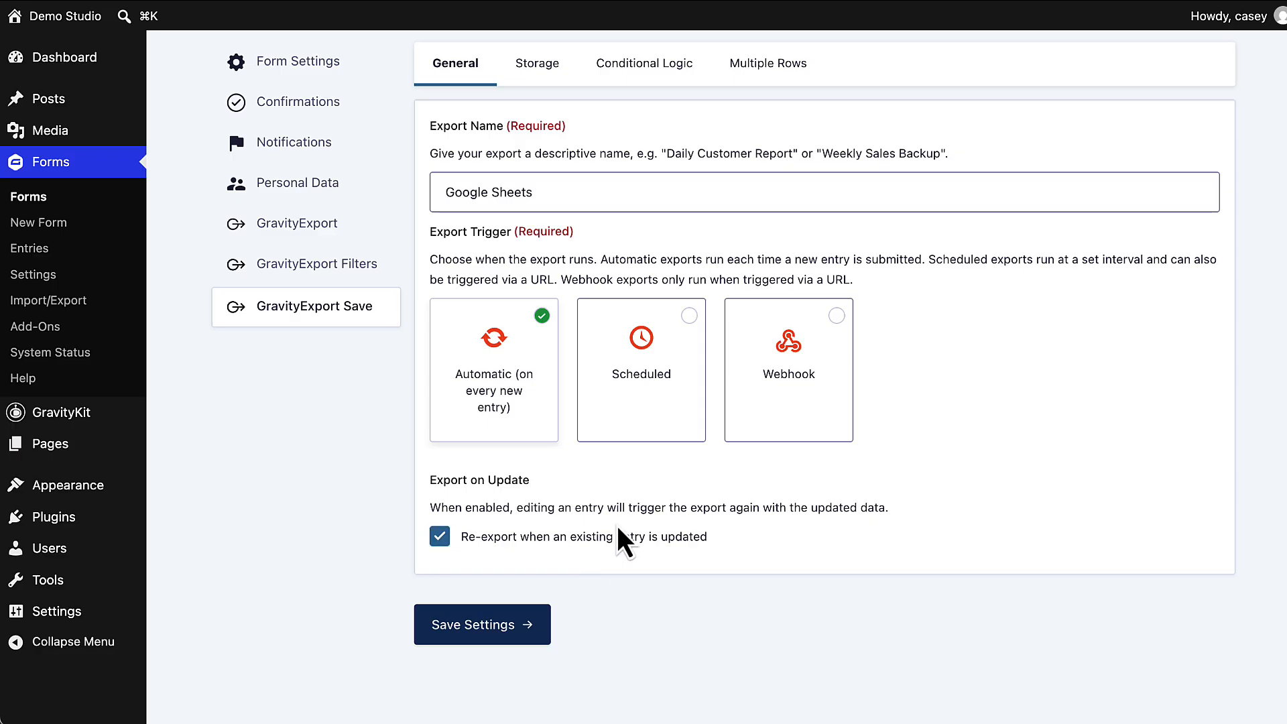
# - Set the feed's storage to Google Sheets and choose the existing Conference registrations spreadsheet from Google Drive
pyautogui.scroll(1, 617, 525)
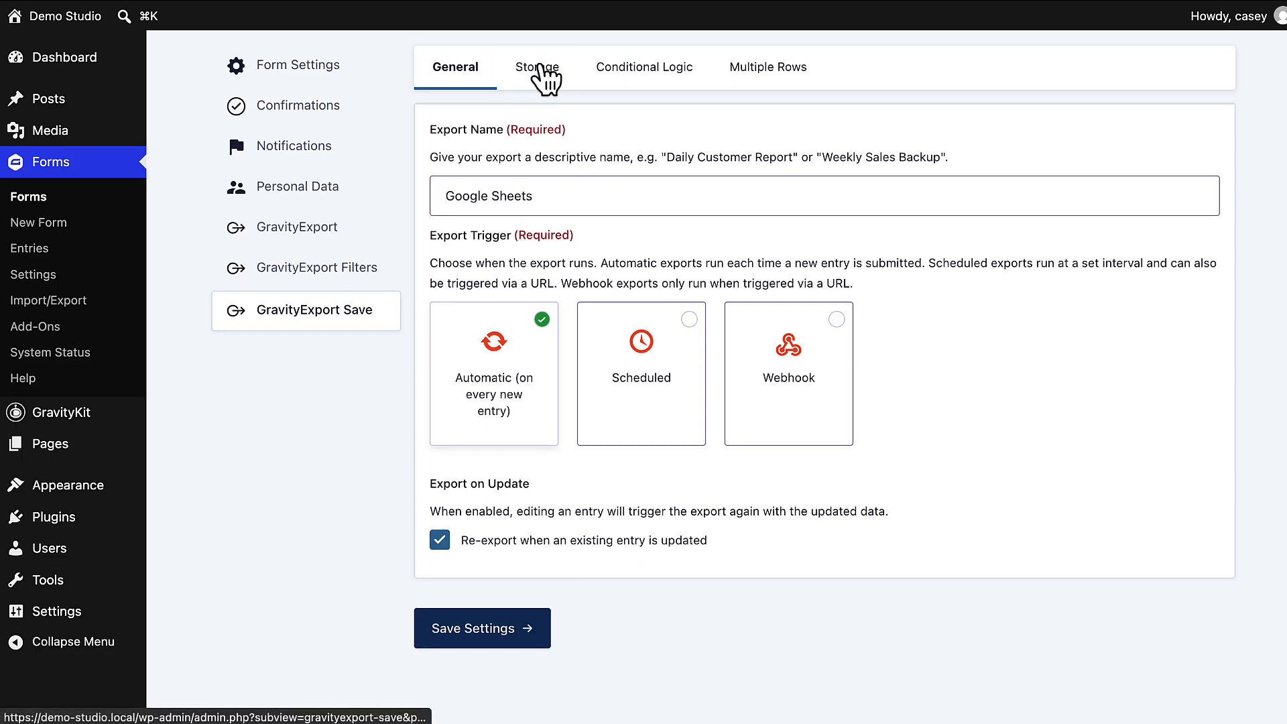
pyautogui.click(539, 67)
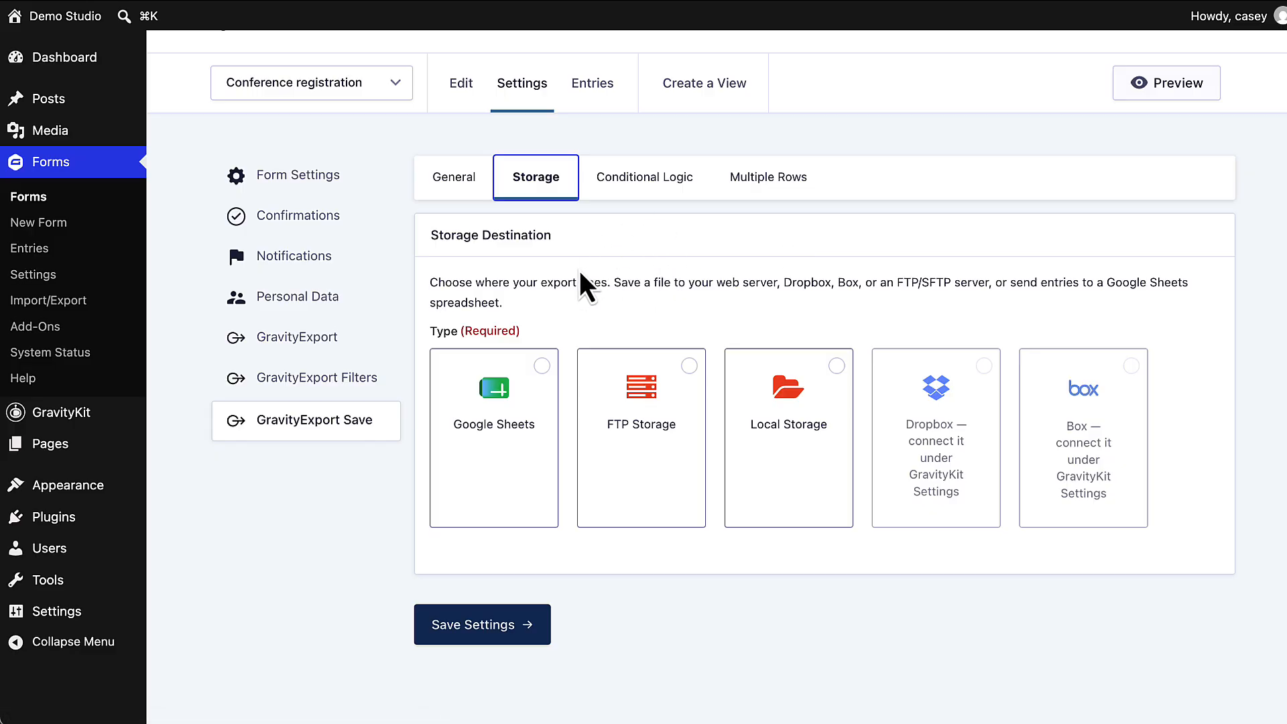
pyautogui.click(543, 369)
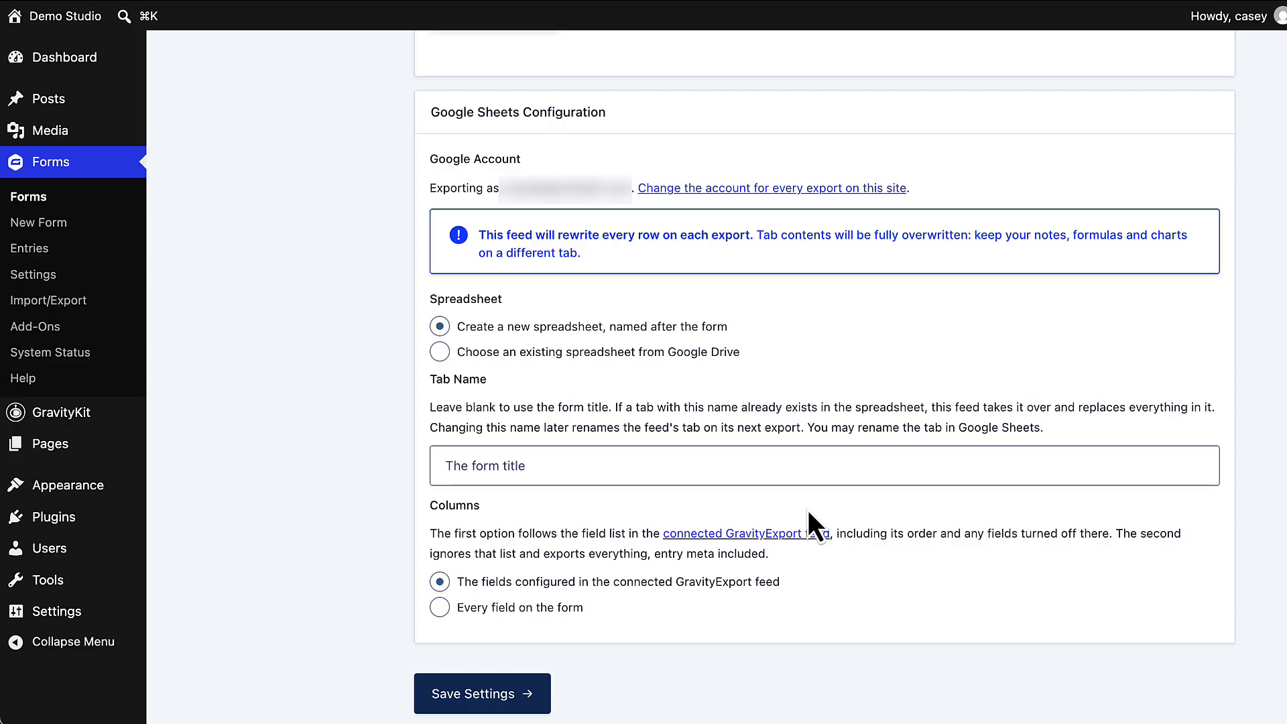
pyautogui.click(492, 332)
pyautogui.click(475, 352)
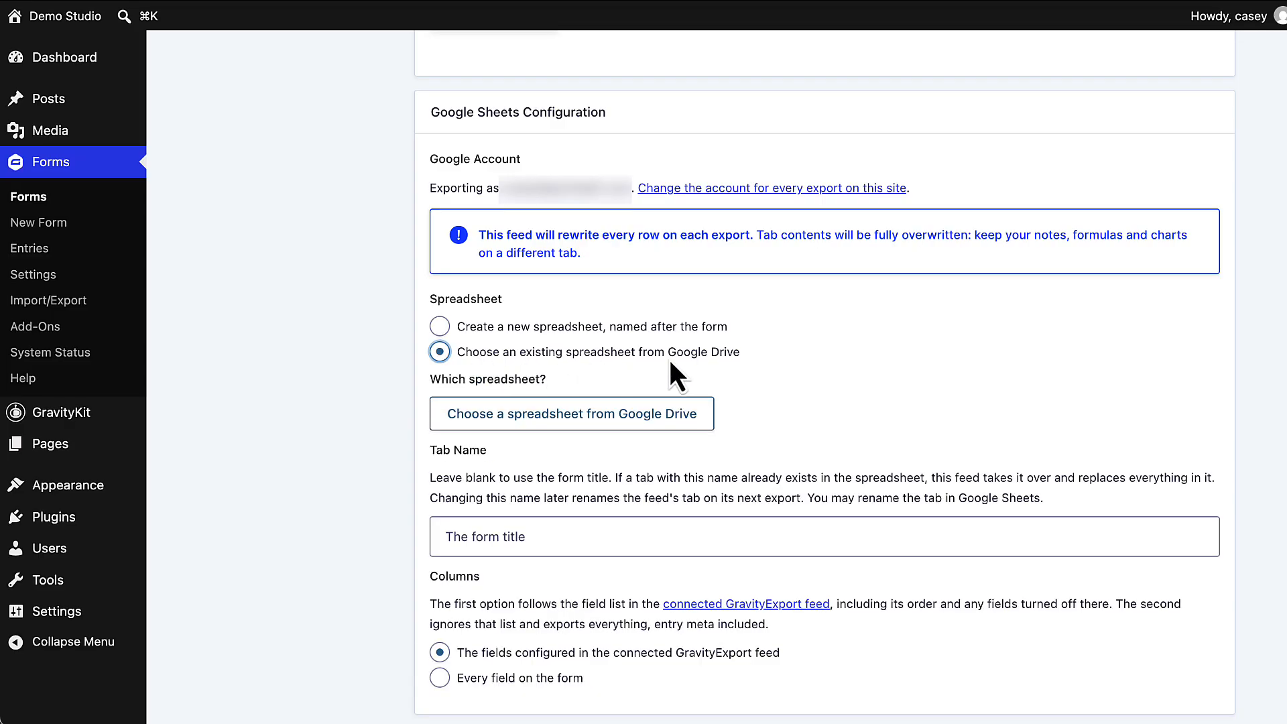
pyautogui.click(580, 414)
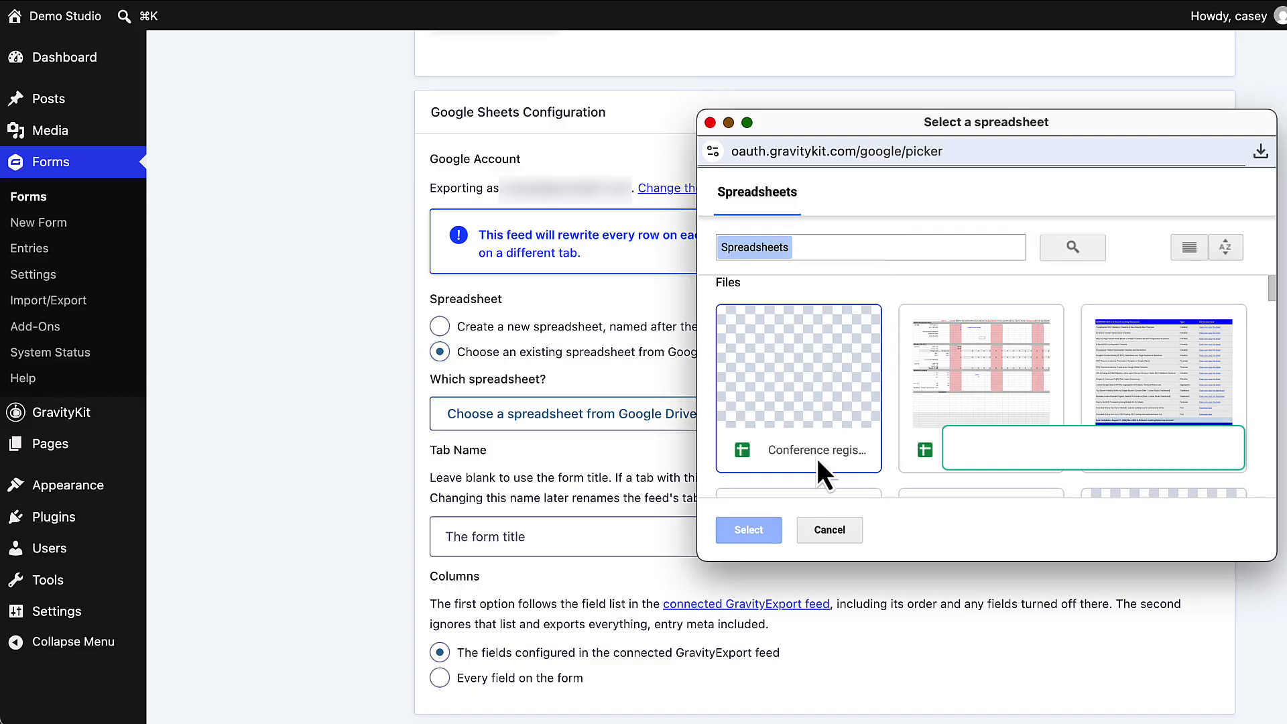
pyautogui.doubleClick(811, 453)
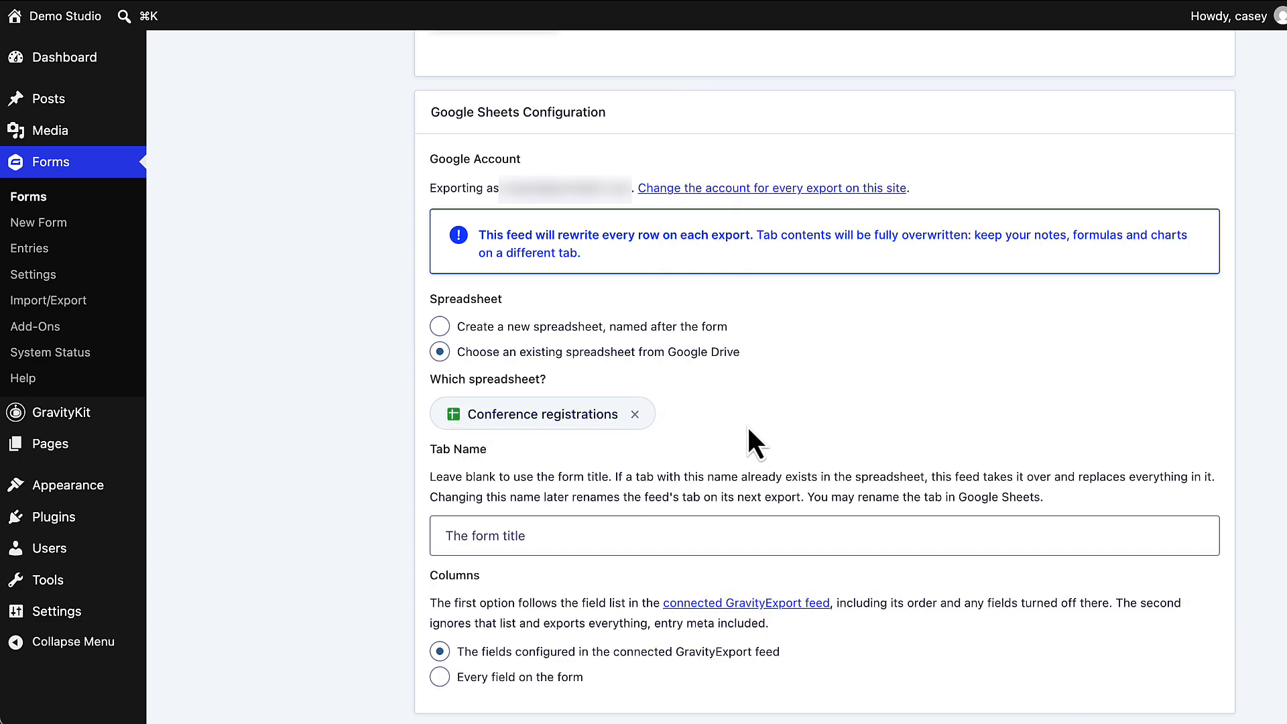
# - Name the spreadsheet tab "tab1" and use the fields configured in the connected GravityExport feed as columns
pyautogui.scroll(-2, 752, 439)
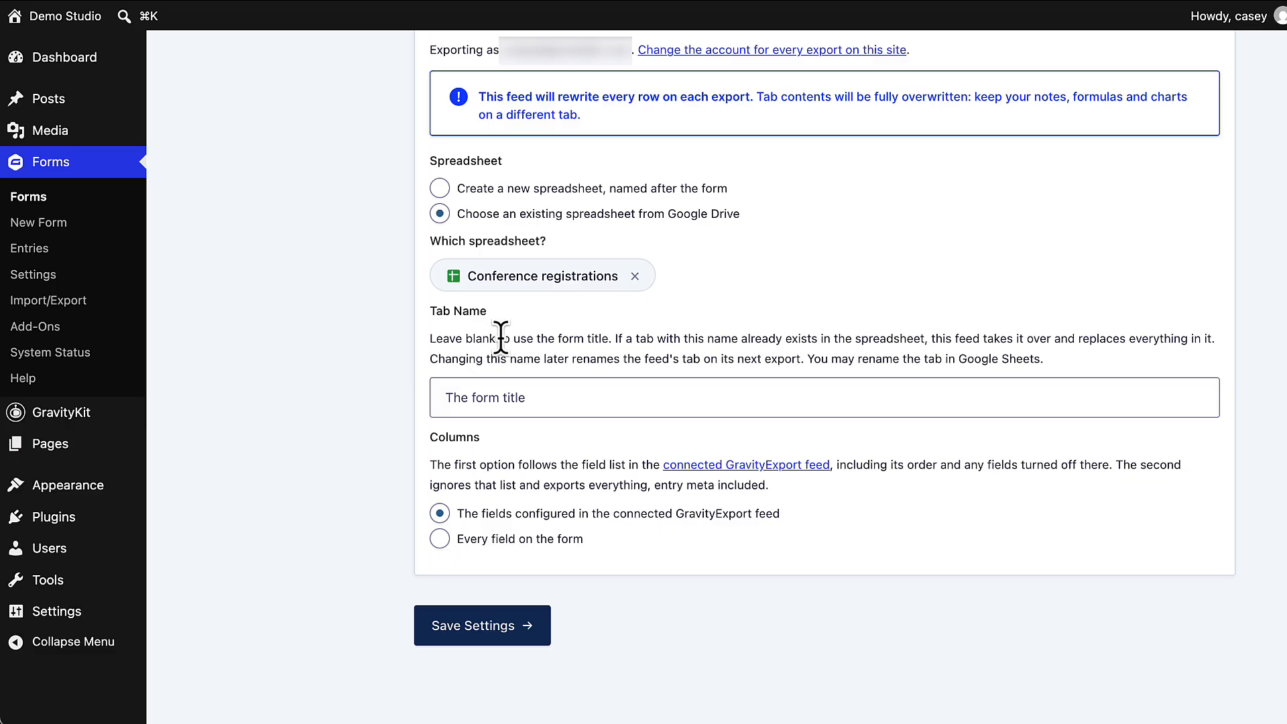
pyautogui.click(564, 397)
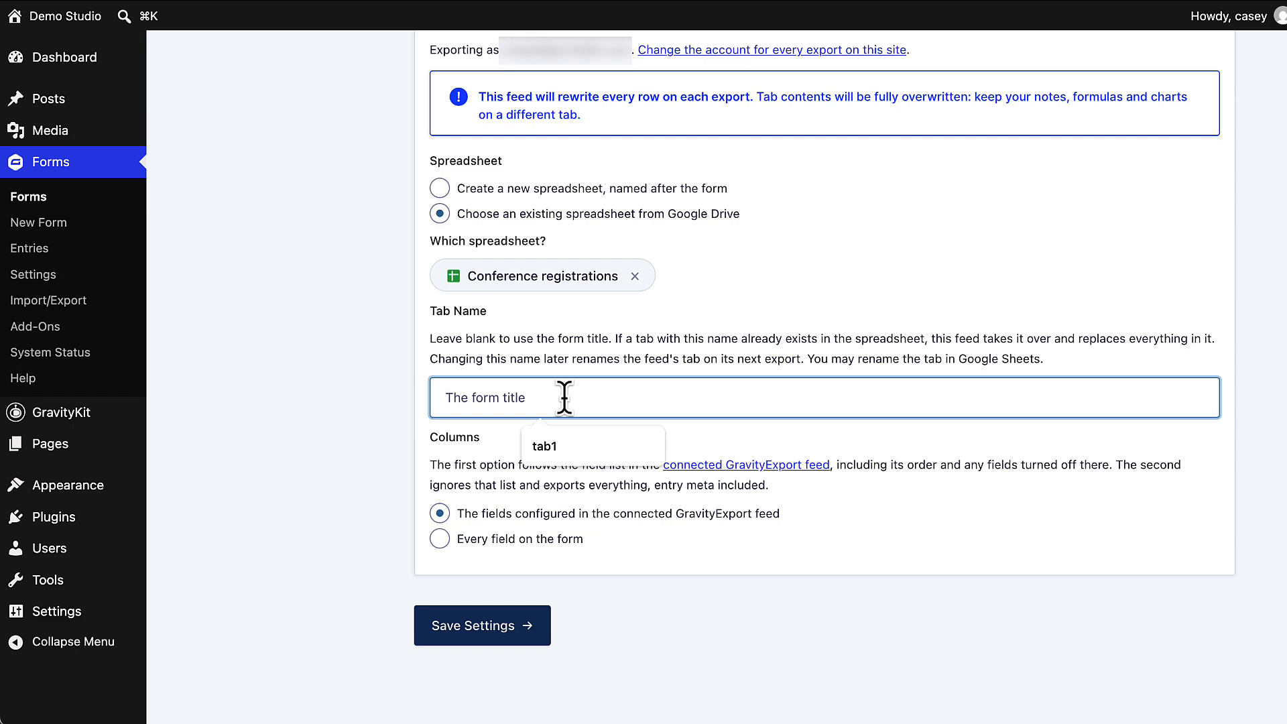
pyautogui.write('tab1')
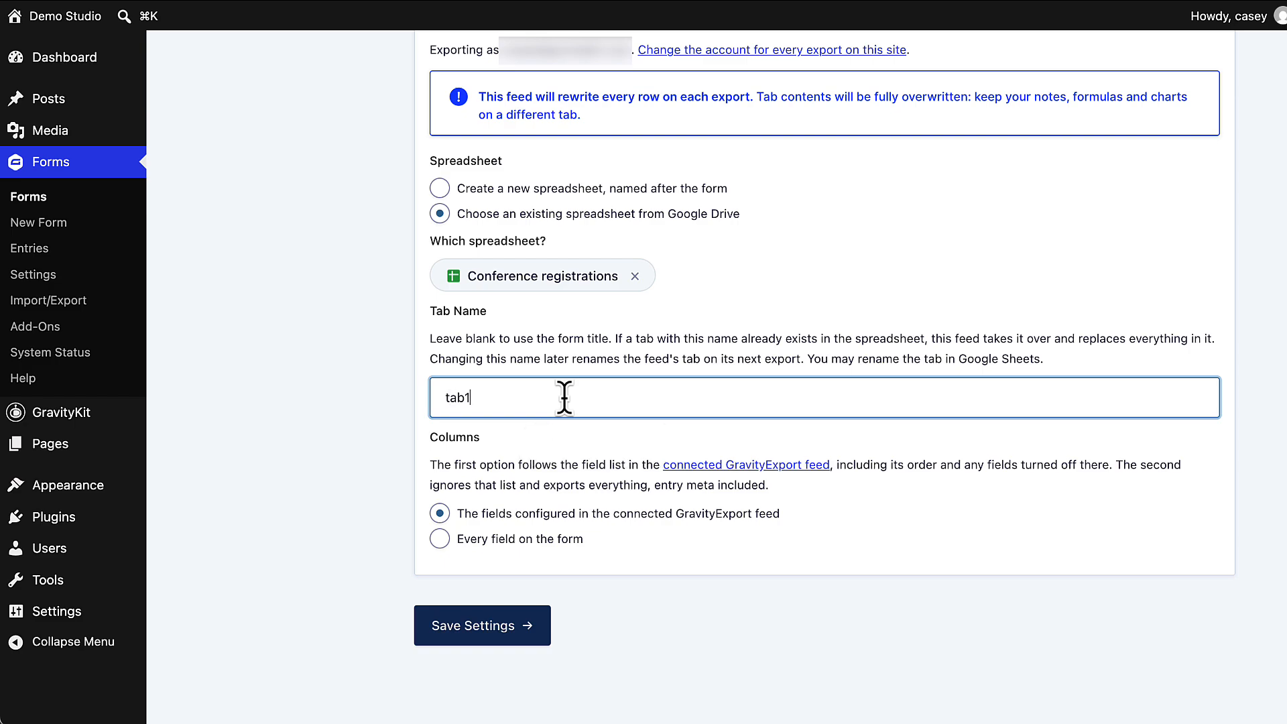
pyautogui.click(605, 434)
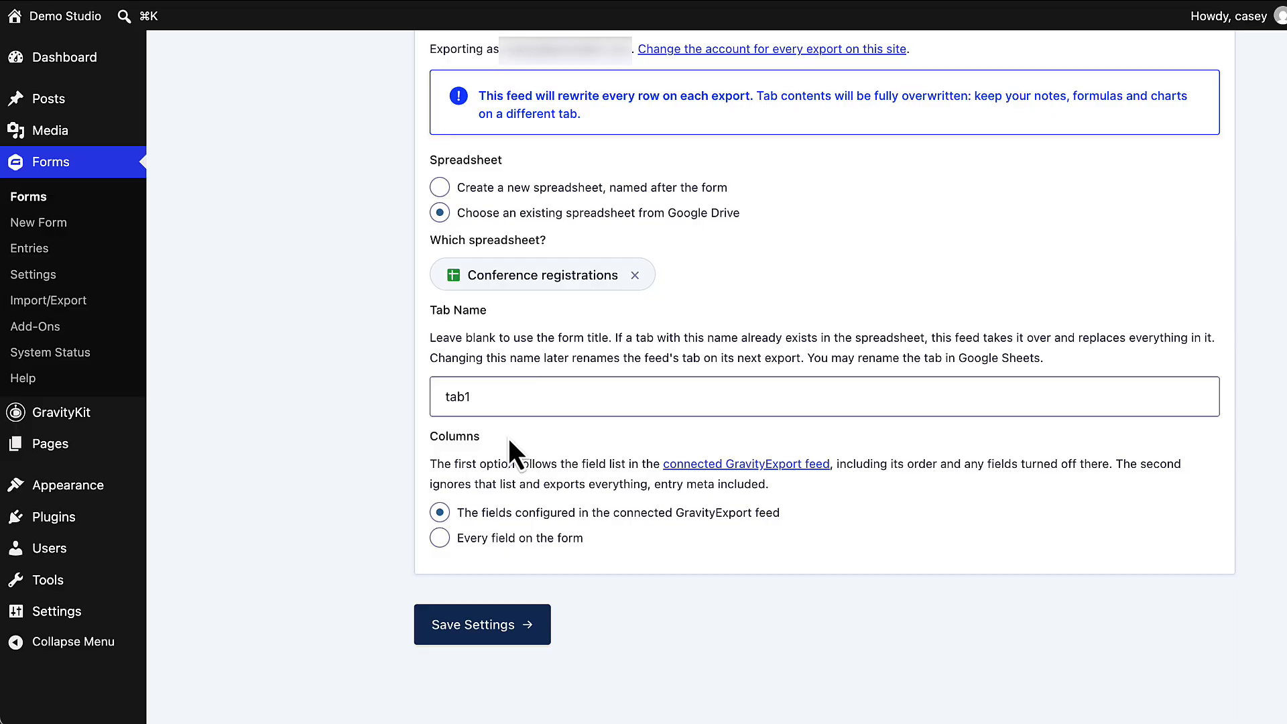
pyautogui.click(477, 512)
pyautogui.click(540, 449)
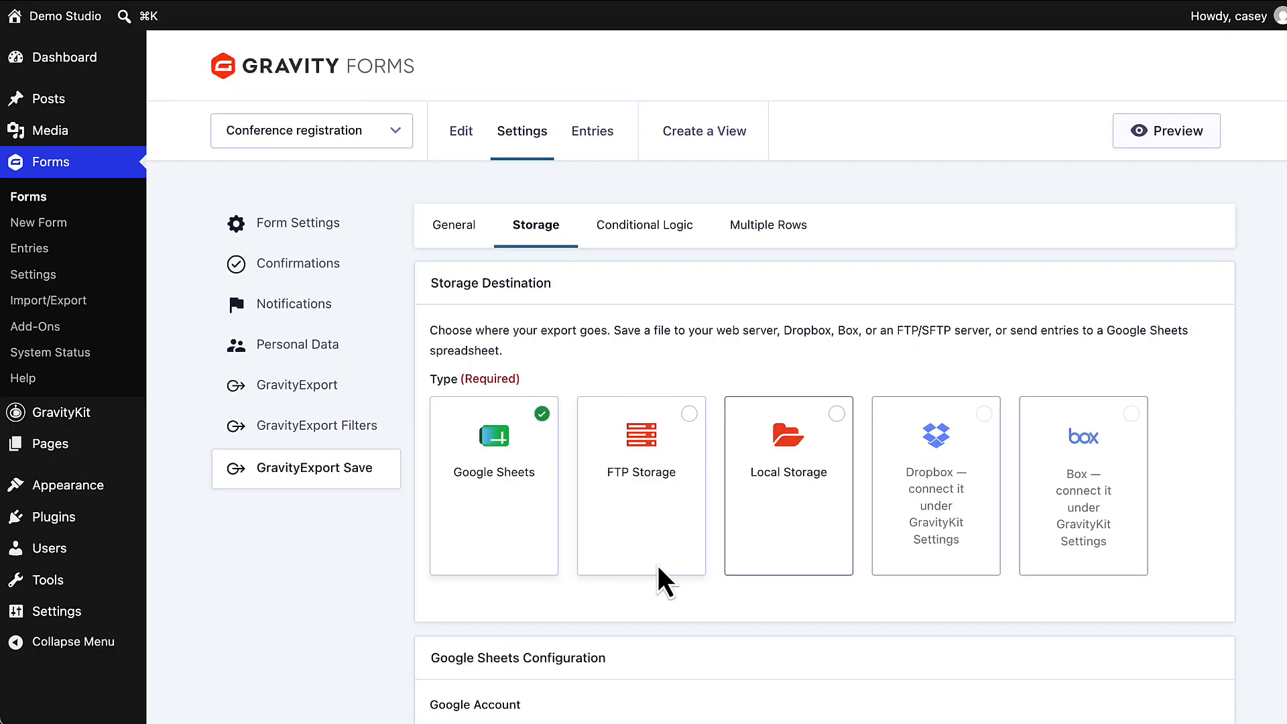
# - Try a conditional logic rule for the export, browse the fields it can filter on and remove the rule
pyautogui.click(642, 238)
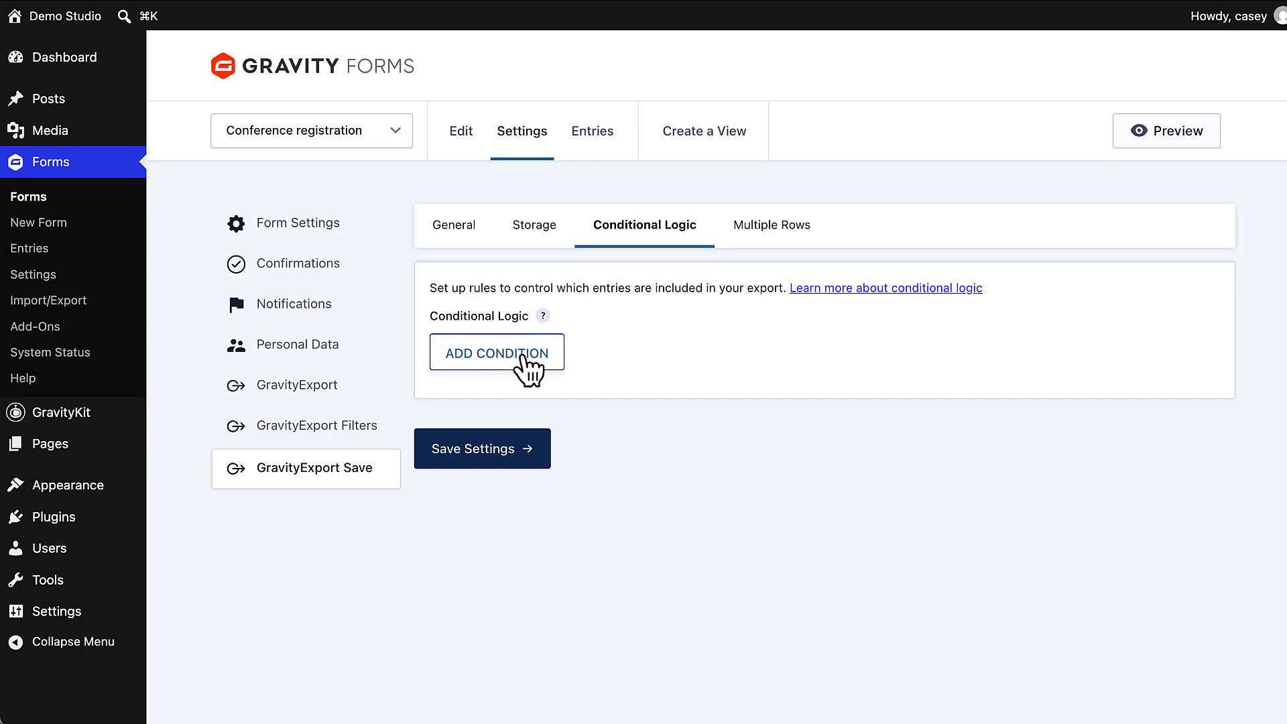
pyautogui.click(525, 359)
pyautogui.scroll(-1, 710, 515)
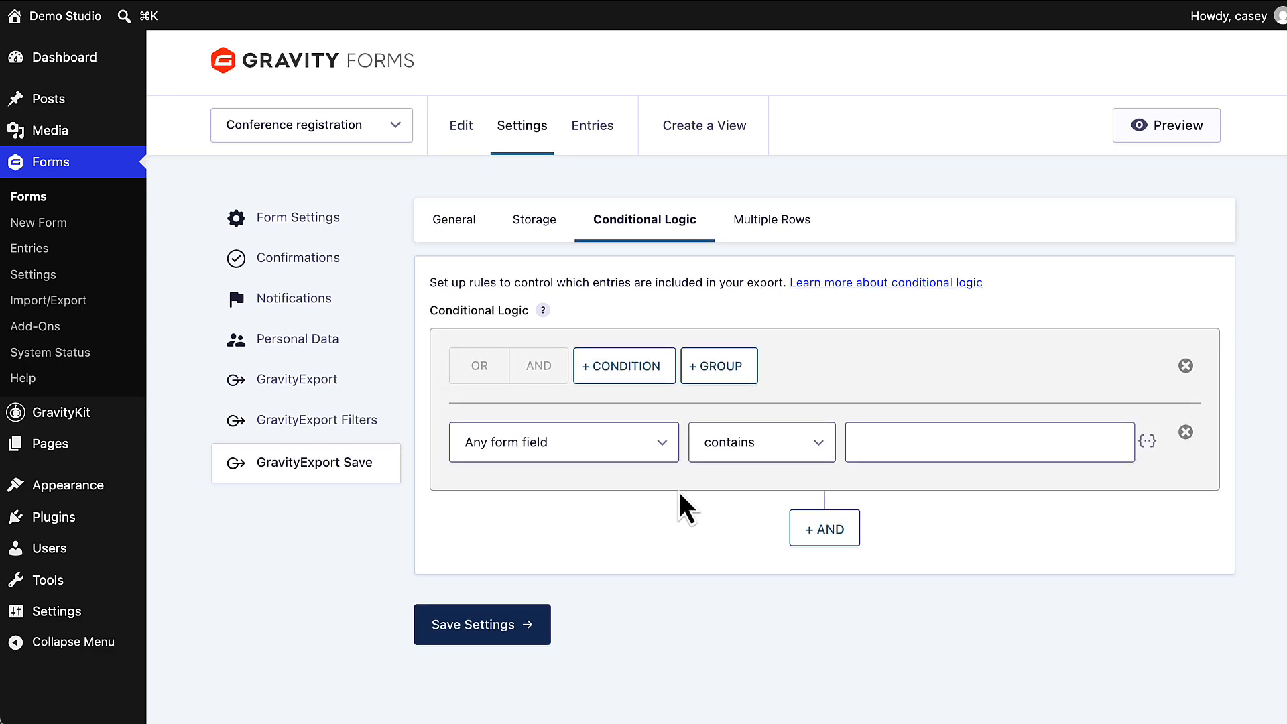
pyautogui.click(667, 446)
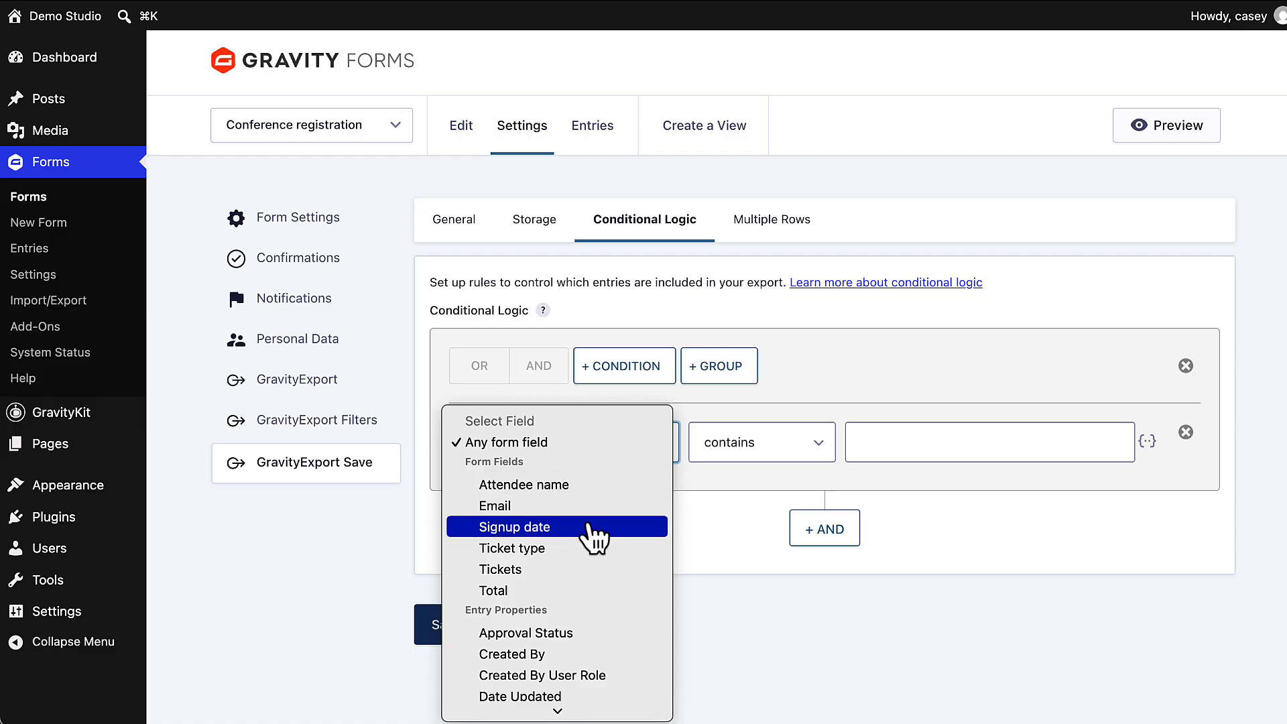
pyautogui.scroll(-3, 583, 526)
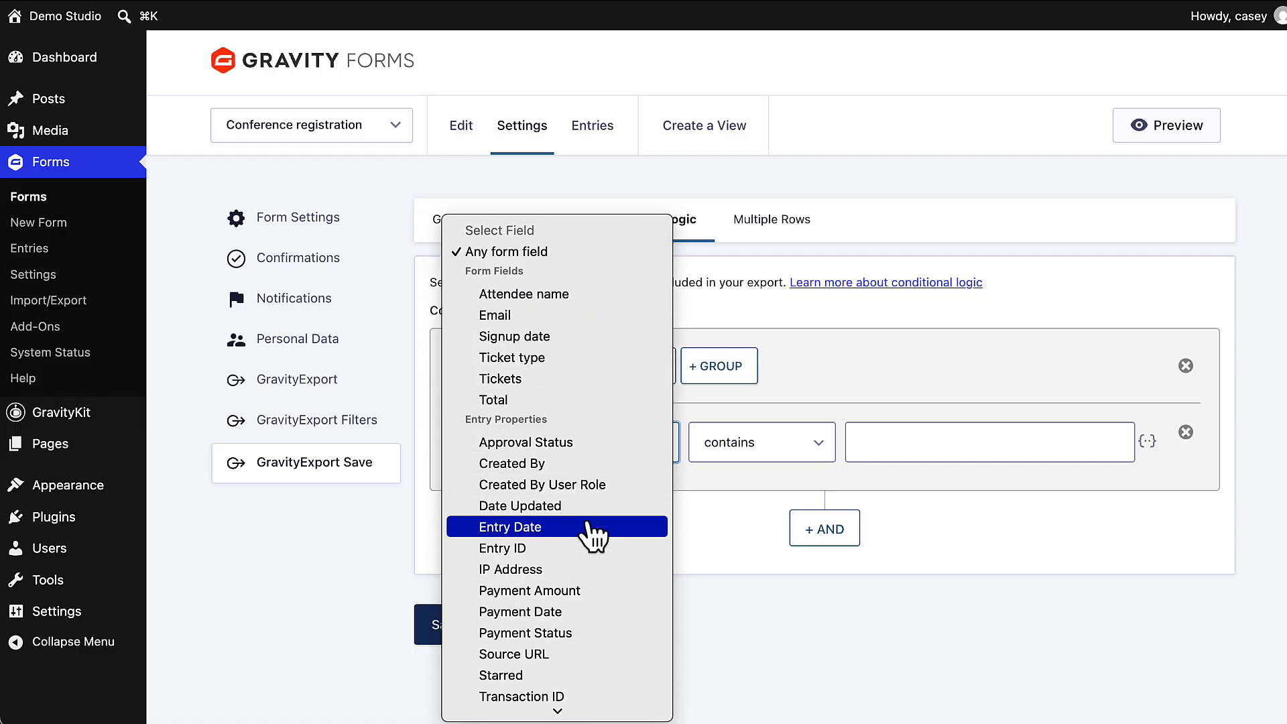
pyautogui.click(731, 508)
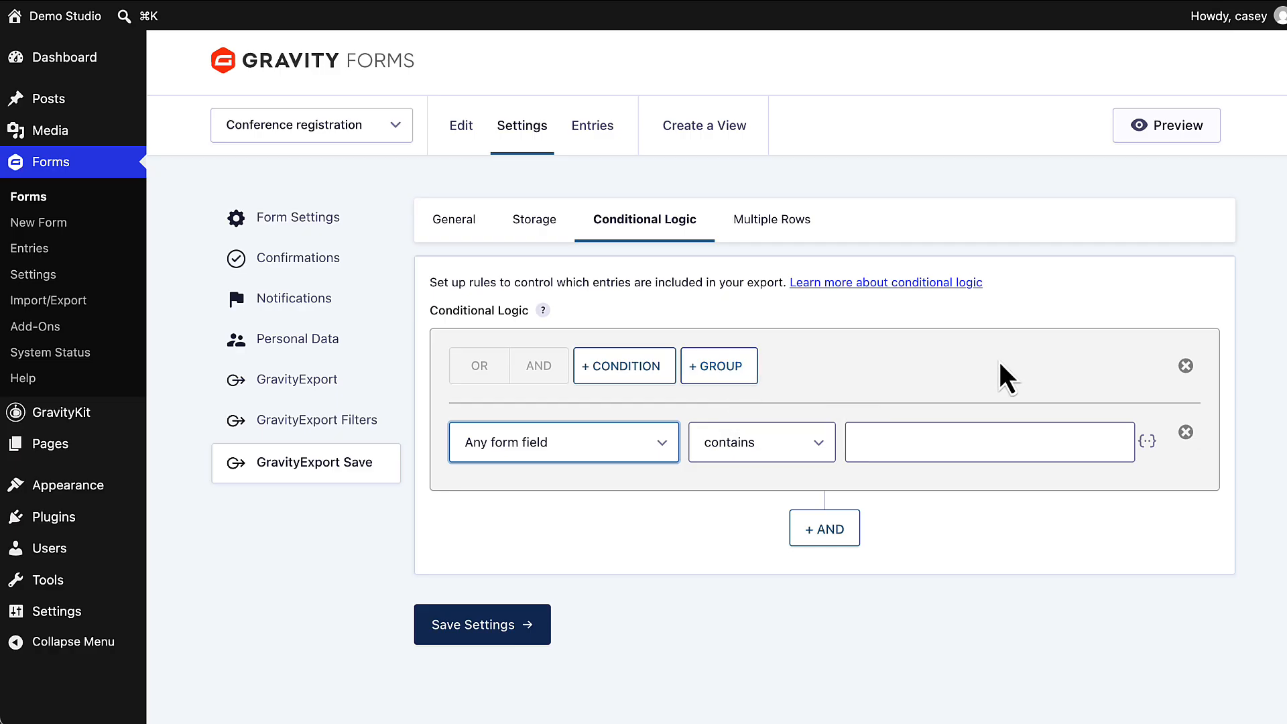
pyautogui.click(1186, 366)
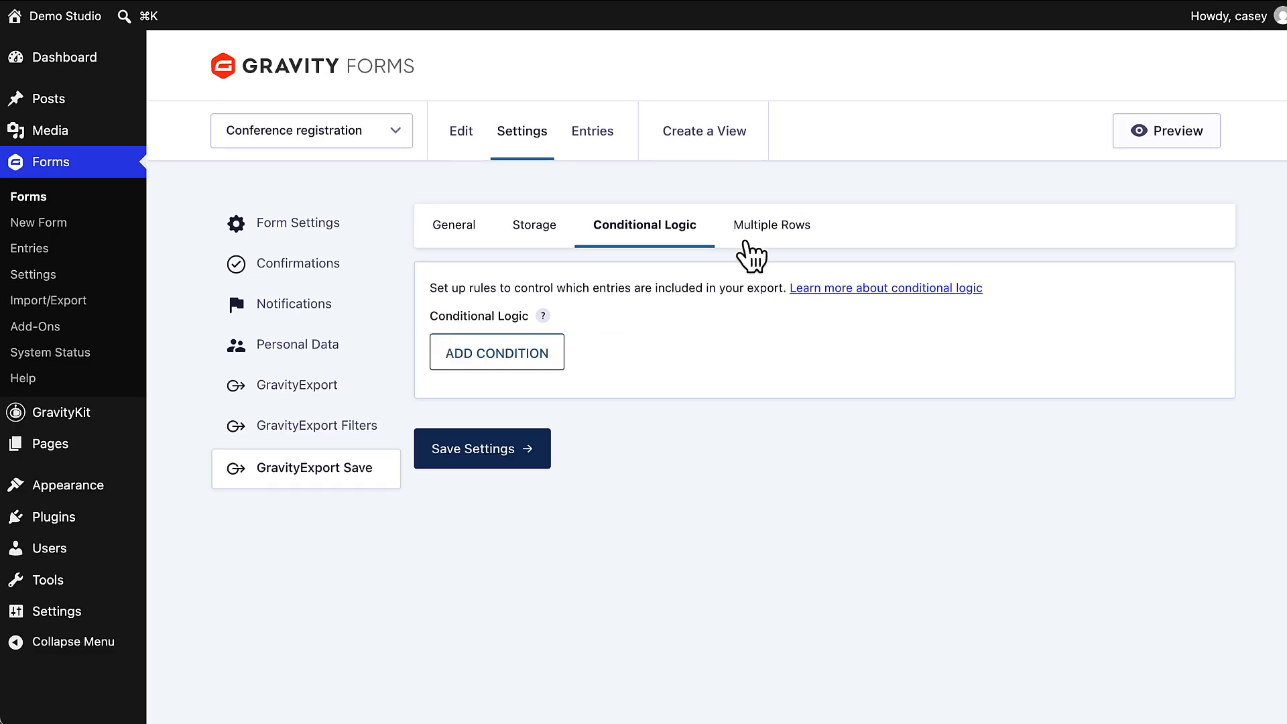
# - Keep multi-row splitting at Default (use general setting) and save the feed settings
pyautogui.click(798, 235)
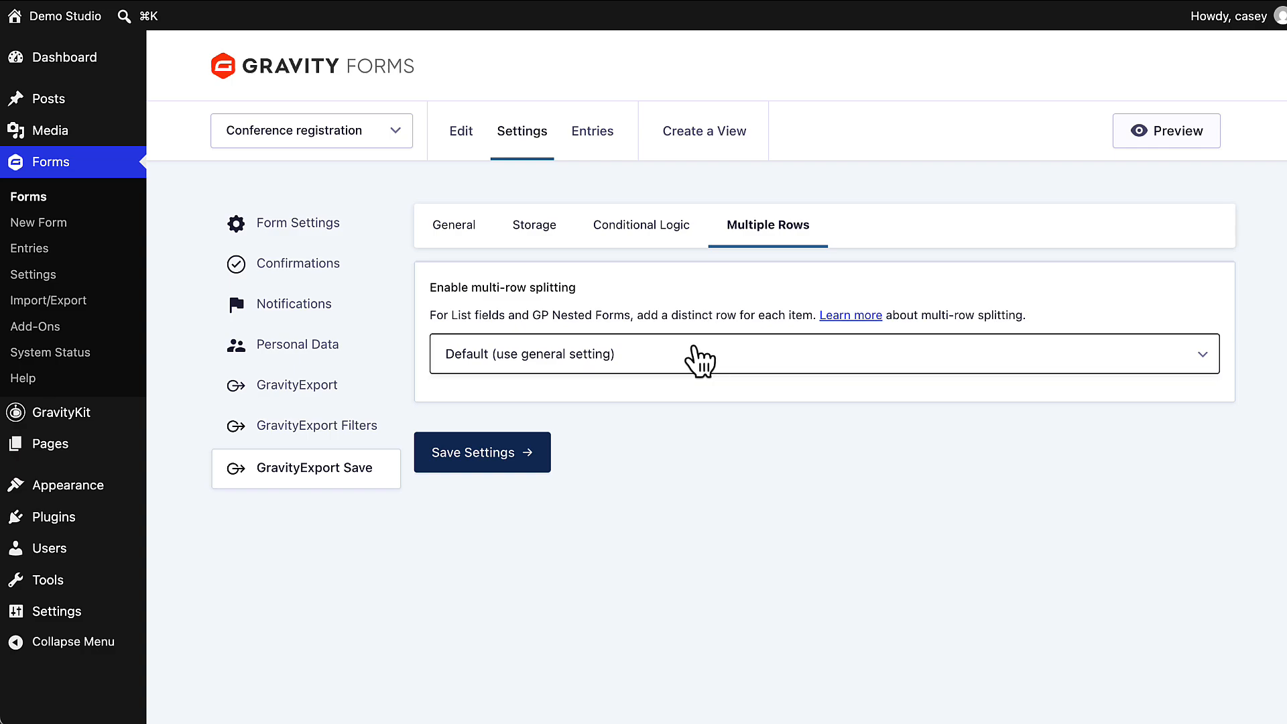
pyautogui.click(696, 355)
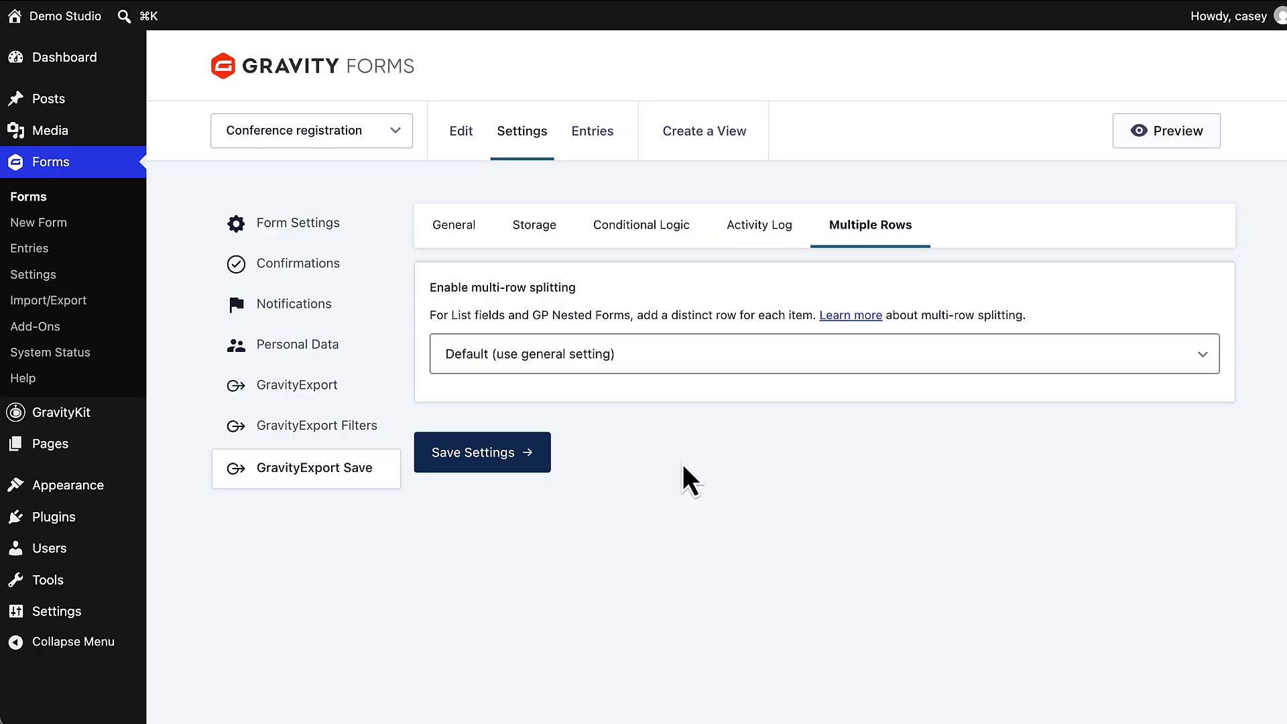
pyautogui.click(572, 457)
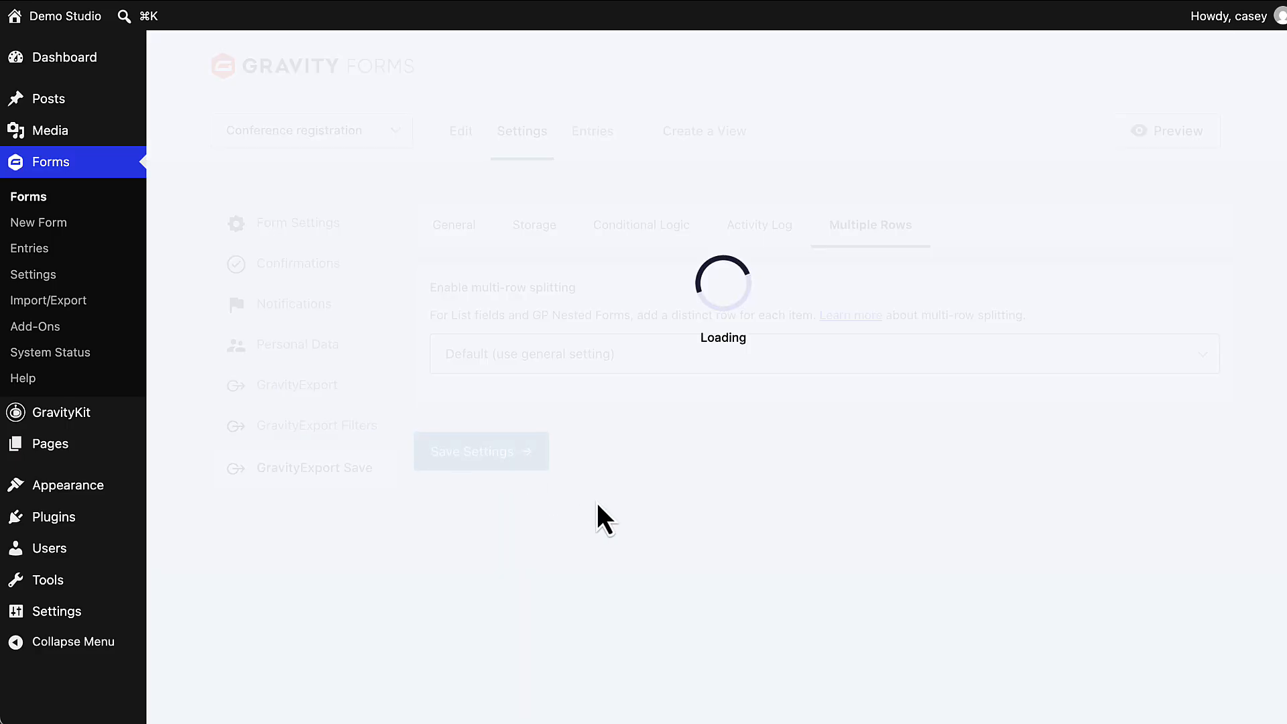
# - Return to the GravityExport Save feeds list and run the Google Sheets export immediately, accepting the replacement of existing data
pyautogui.click(292, 472)
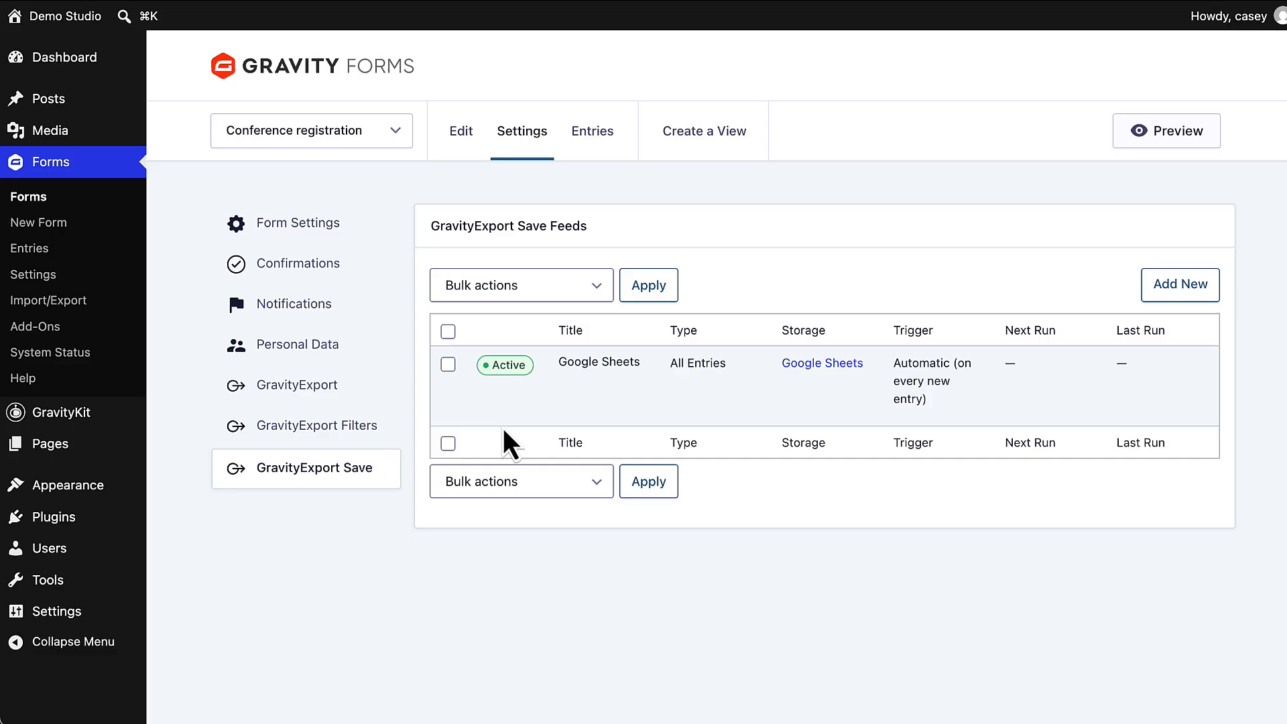
pyautogui.moveTo(659, 357)
pyautogui.moveTo(640, 352)
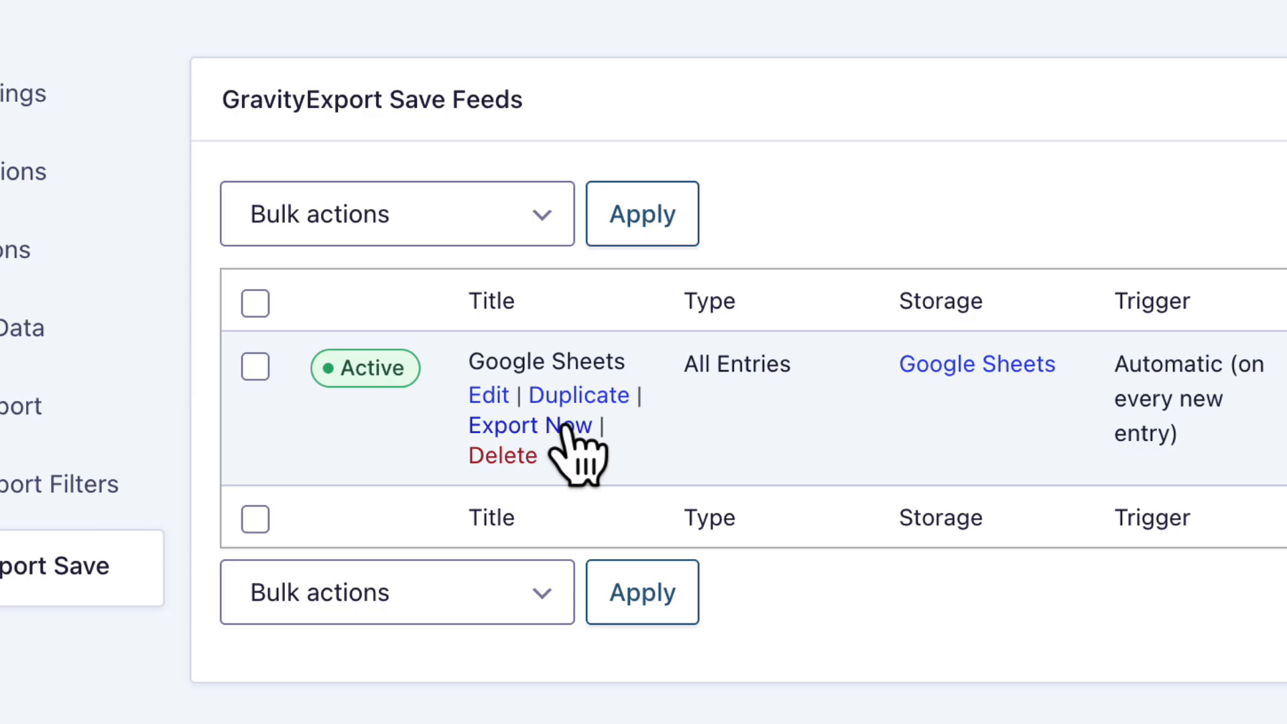
pyautogui.click(566, 426)
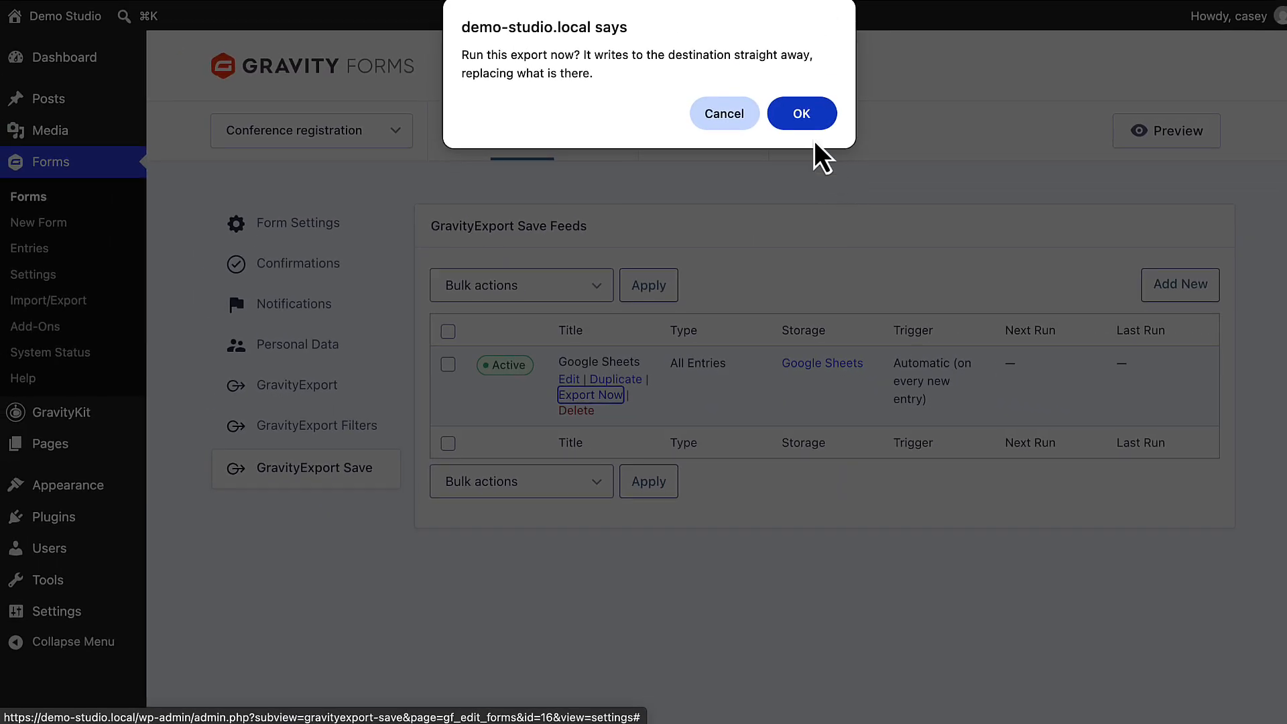
pyautogui.click(802, 115)
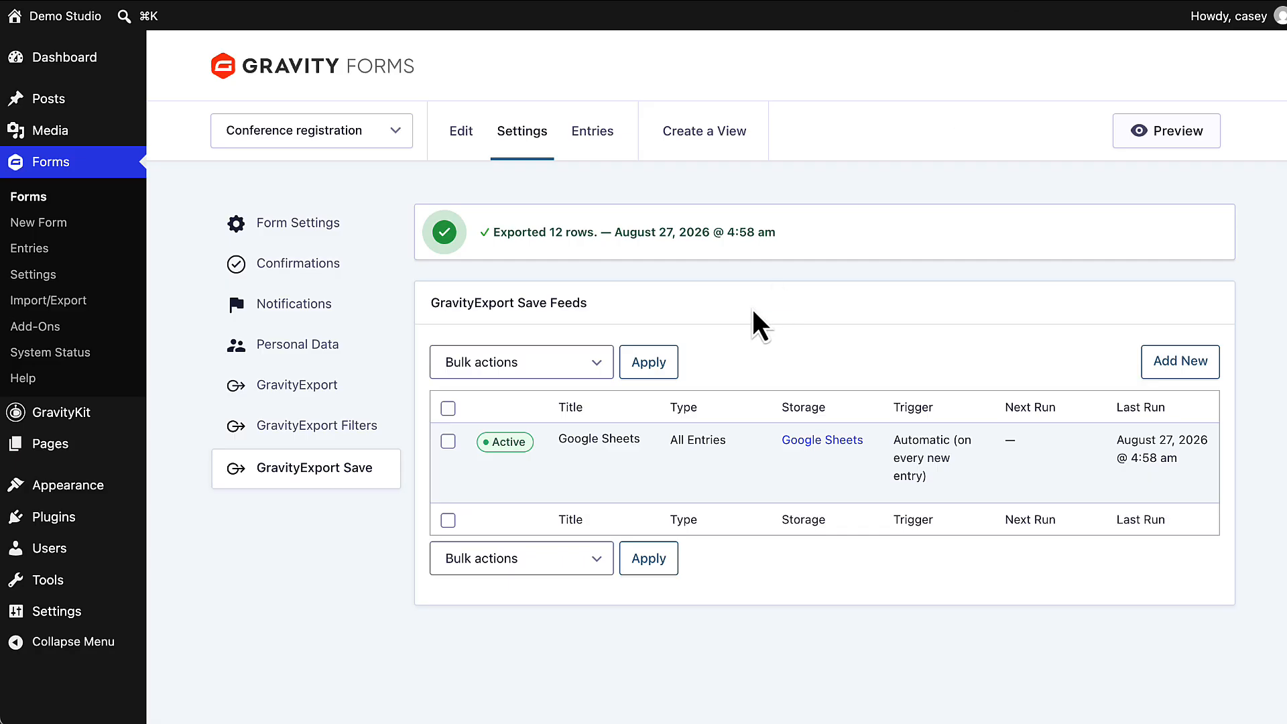
# - Open the Google Sheets feed for editing and check the export results in its activity log
pyautogui.moveTo(503, 469)
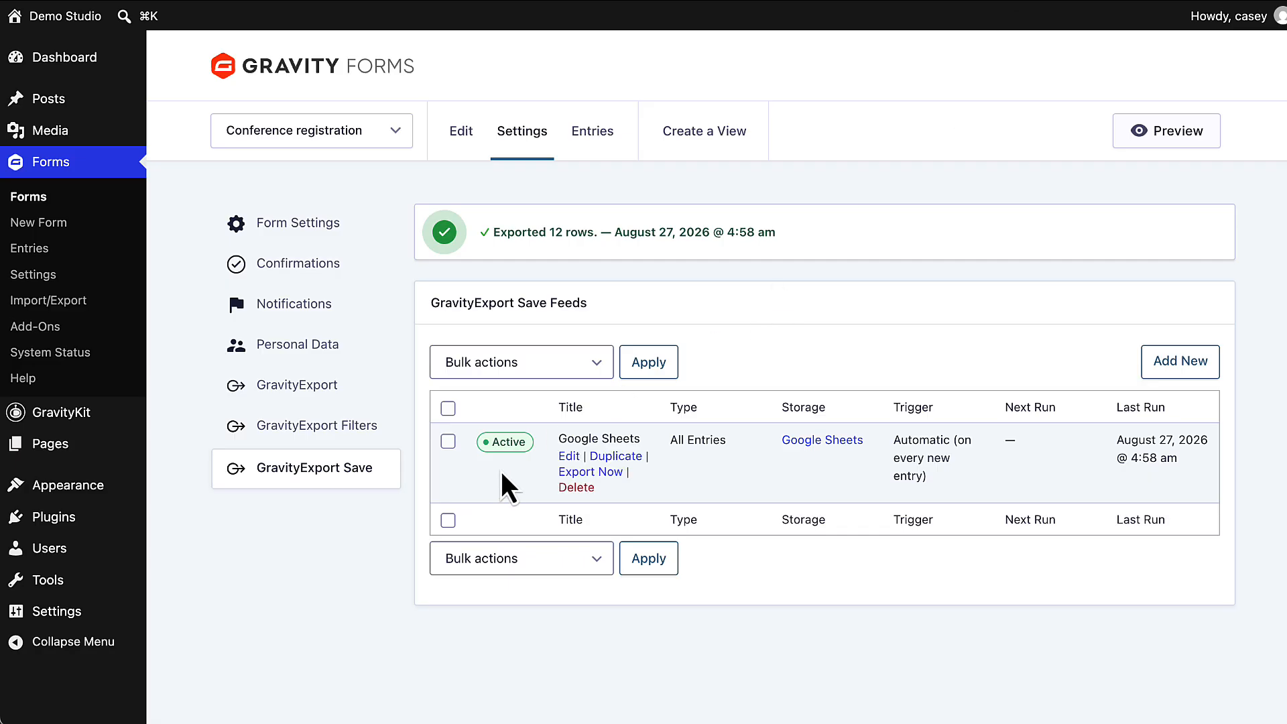
pyautogui.click(570, 456)
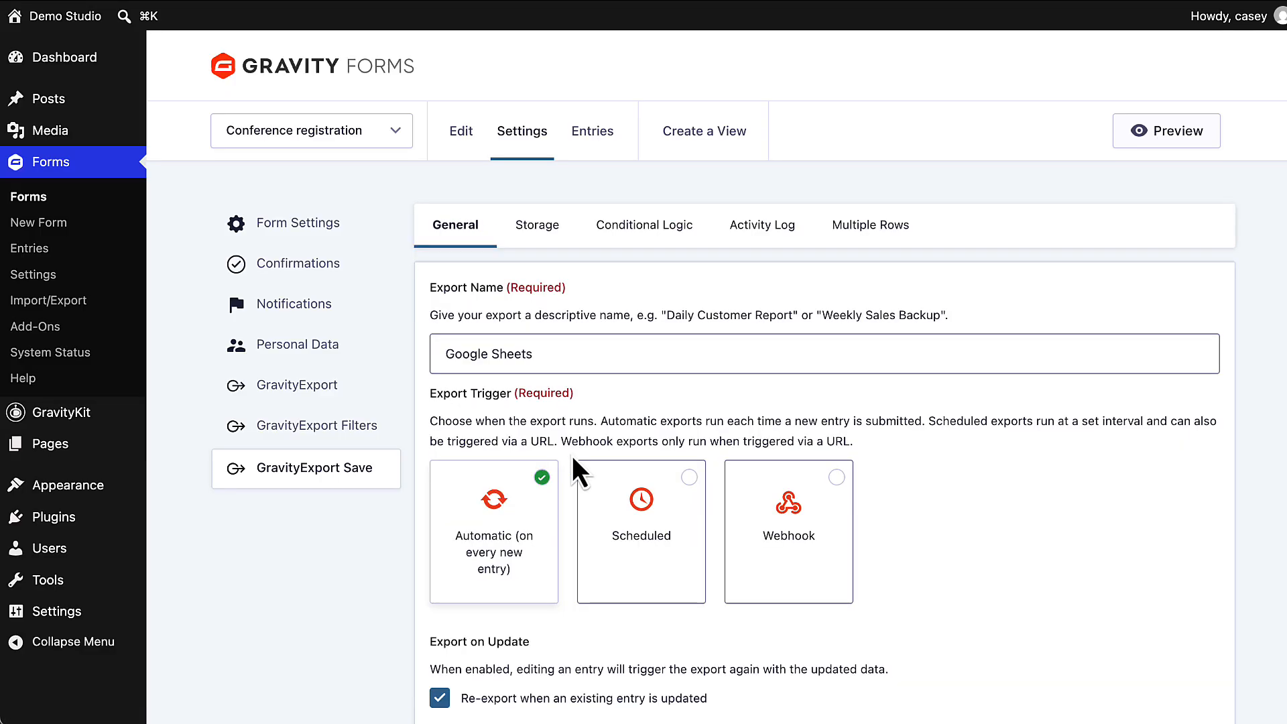
pyautogui.click(784, 234)
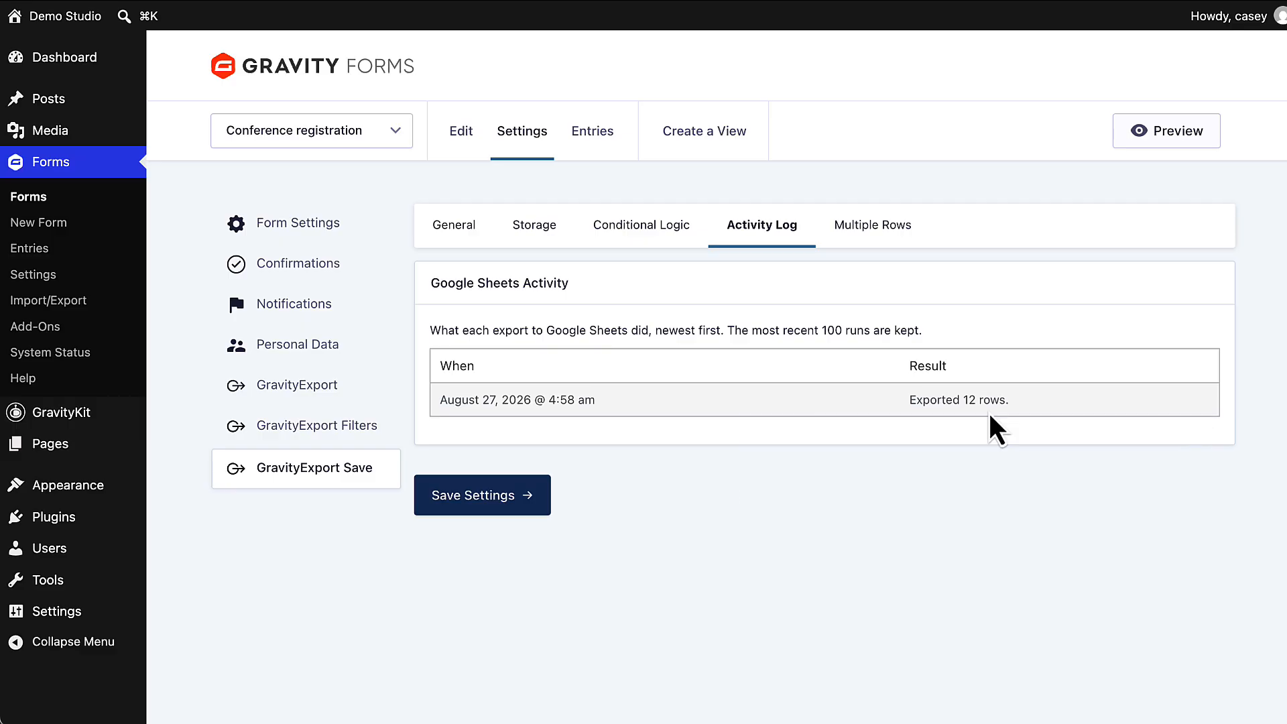
# - Open a preview of the Conference registration form and fill in the attendee's name and email
pyautogui.click(1151, 138)
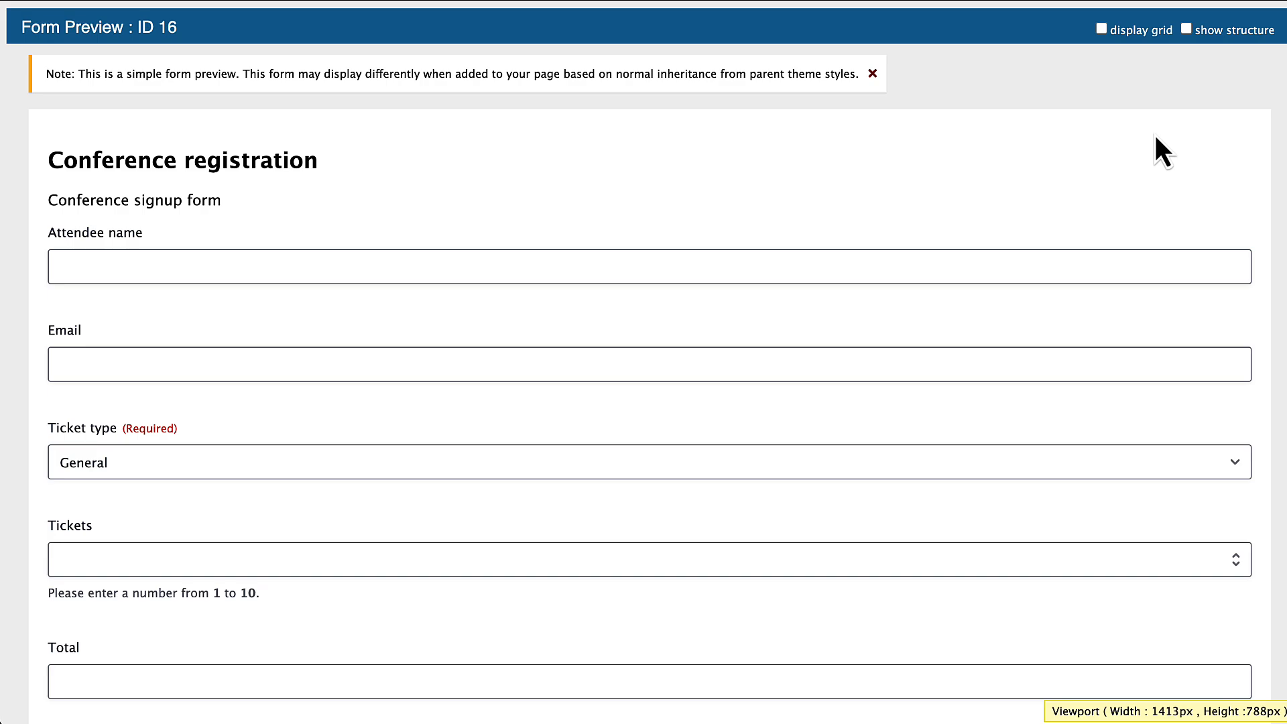
pyautogui.click(637, 261)
pyautogui.write('Casey')
pyautogui.press('Tab')
pyautogui.write('casey@example.net')
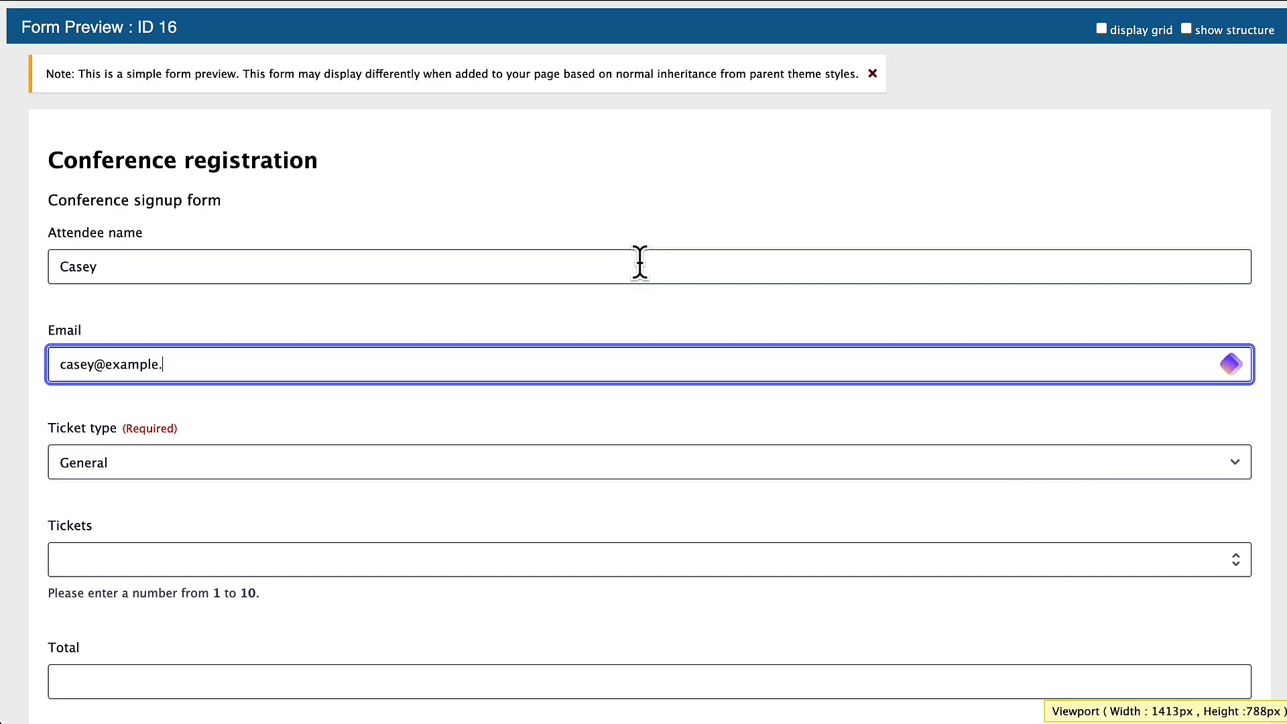
# - Enter 2 tickets, a total of $5.00 and the signup date 2026-08-19, and submit the registration
pyautogui.scroll(-3, 322, 324)
pyautogui.click(322, 324)
pyautogui.write('2')
pyautogui.press('Tab')
pyautogui.write('$5.00')
pyautogui.click(425, 560)
pyautogui.write('20260819')
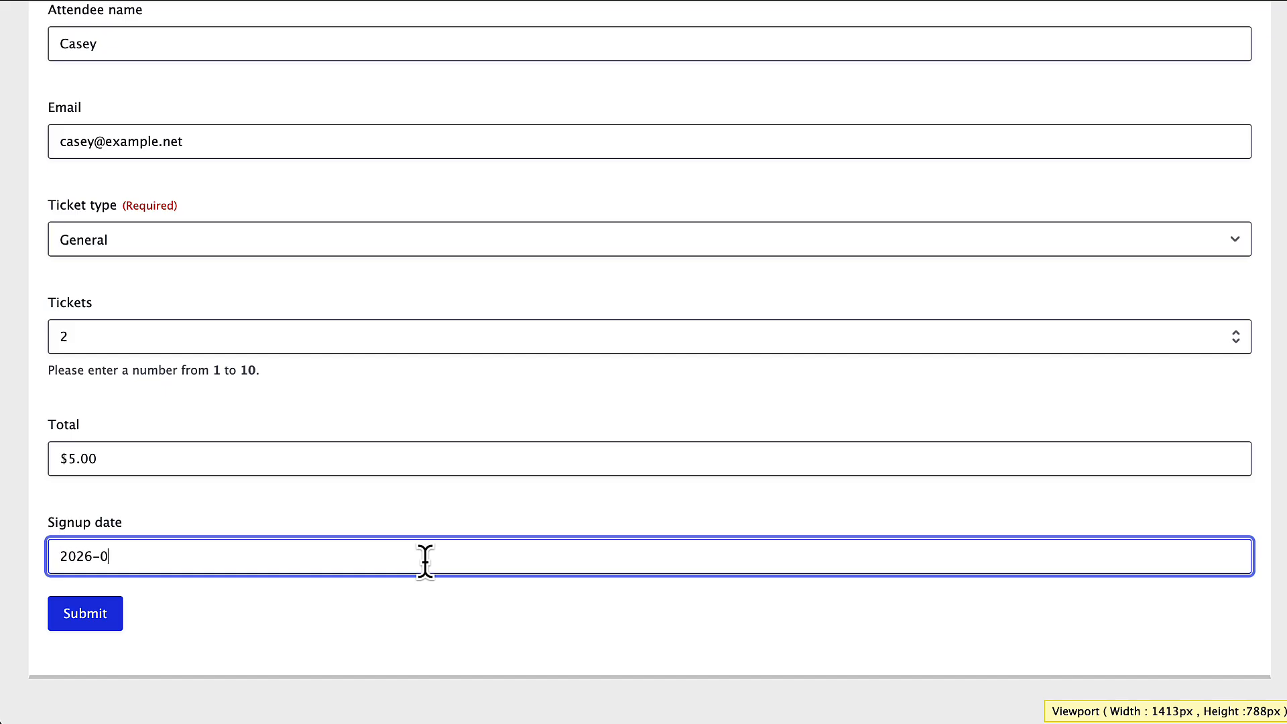
pyautogui.click(86, 613)
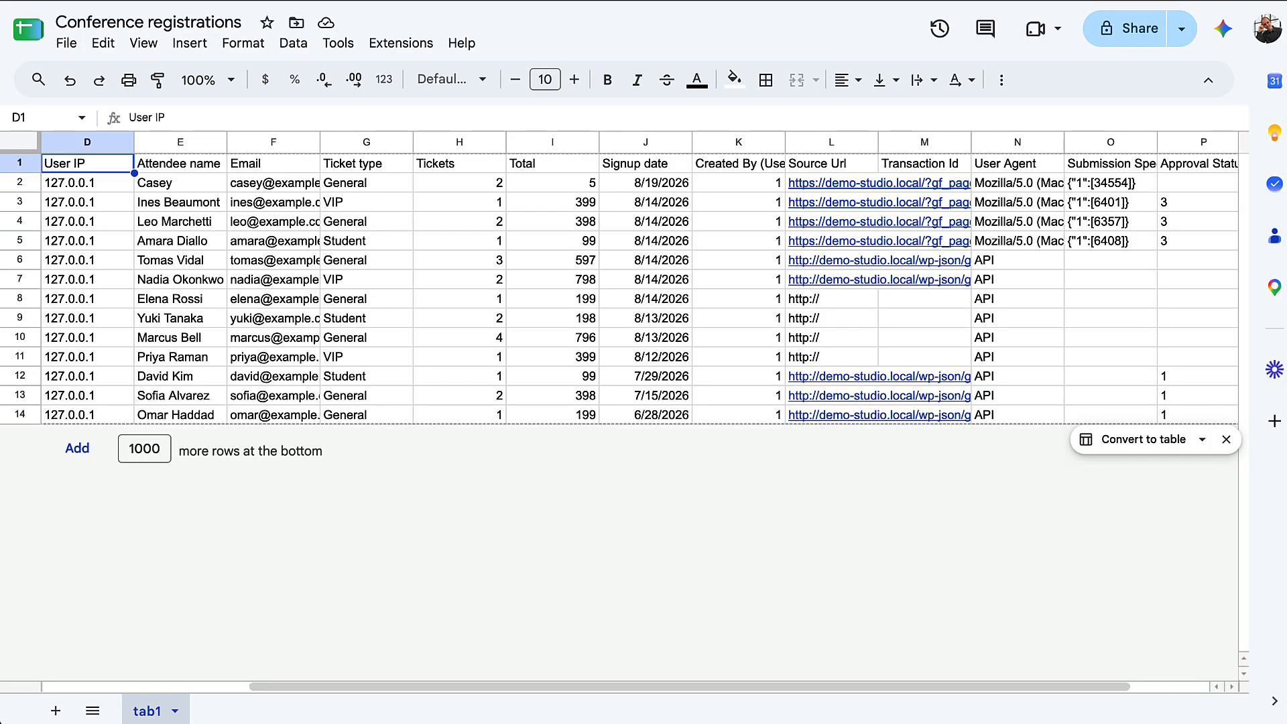
# - Switch to the Conference registrations spreadsheet in Google Sheets and check the submitted entry's values across row 2
pyautogui.click(79, 187)
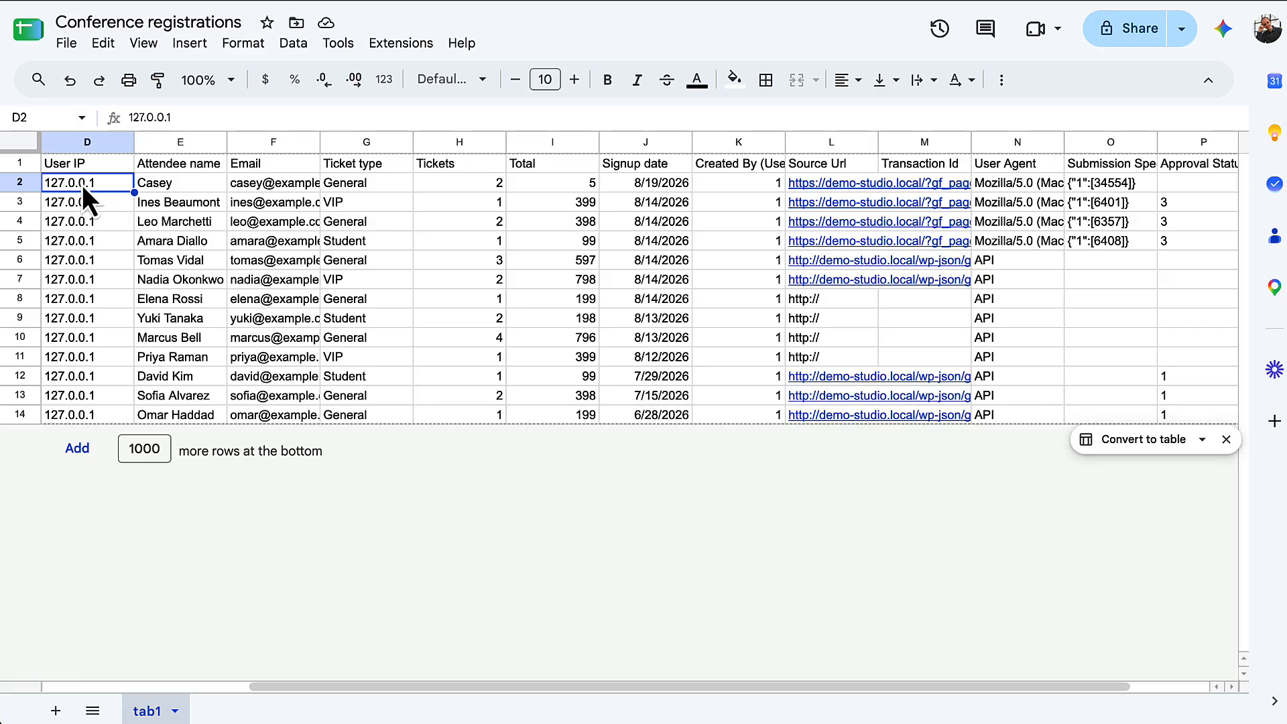
pyautogui.moveTo(81, 185); pyautogui.dragTo(1068, 184)
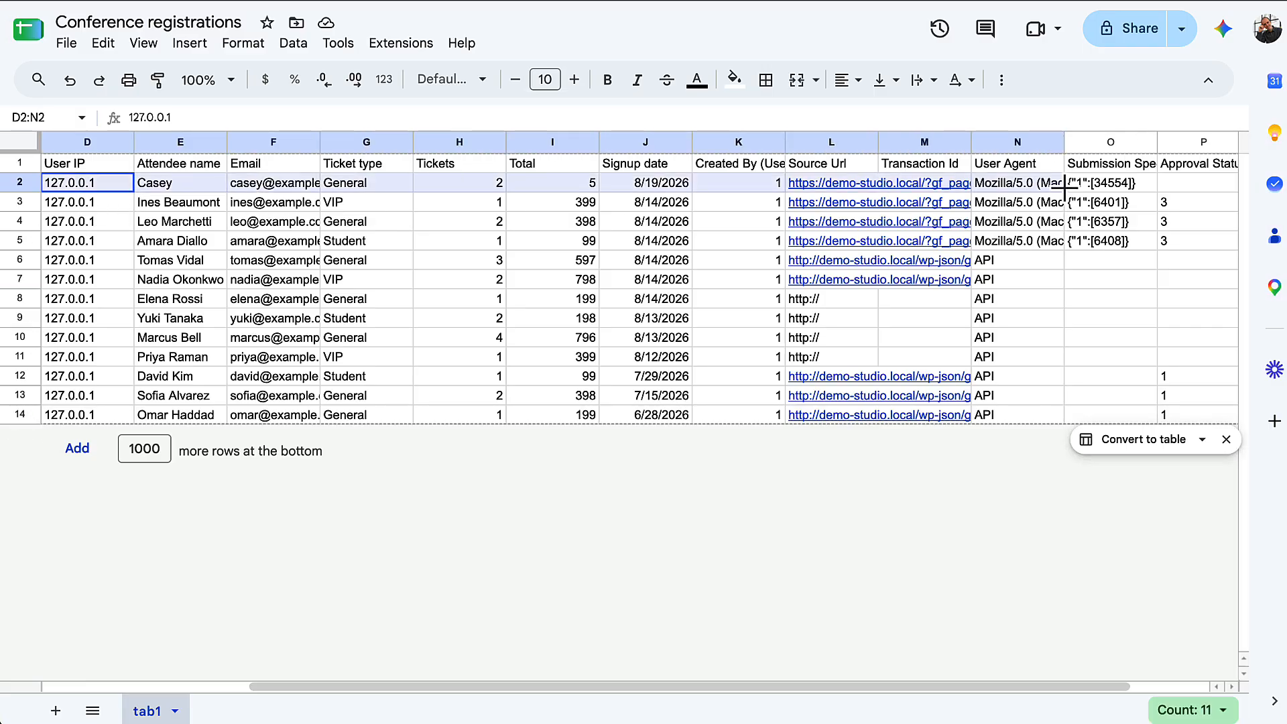
pyautogui.click(201, 186)
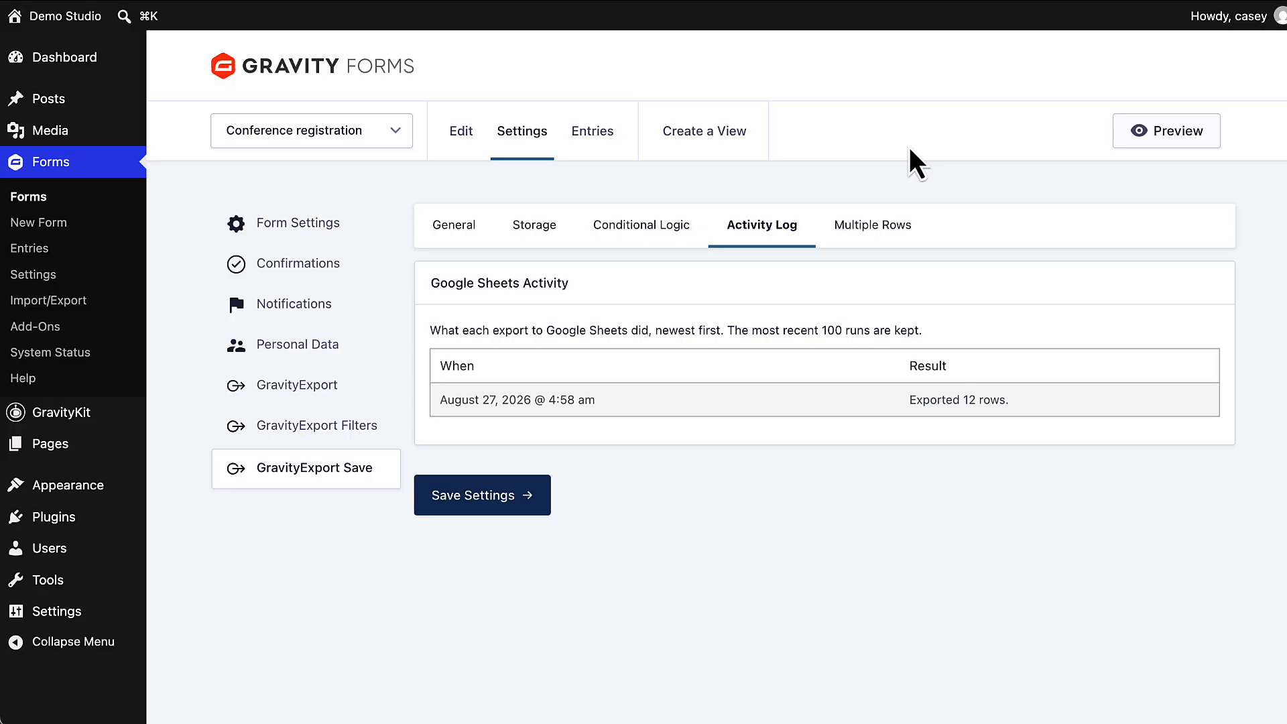